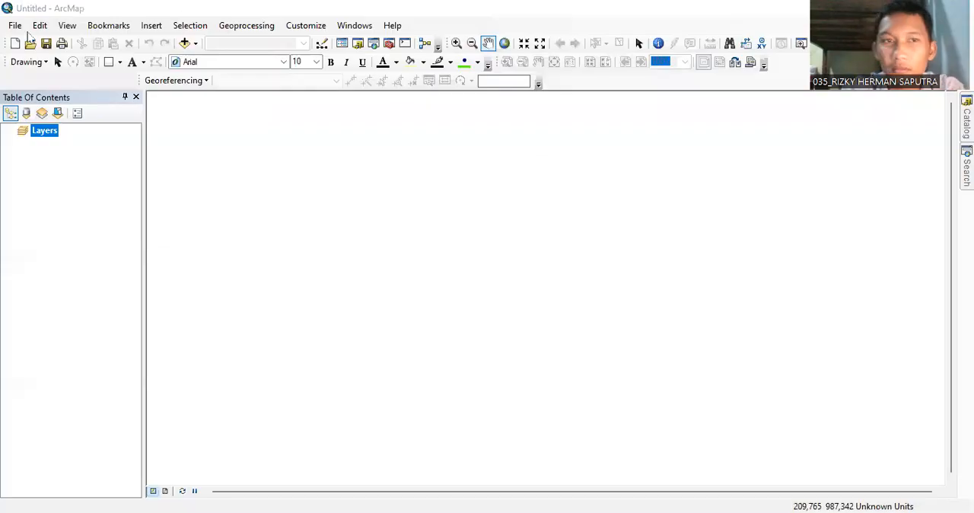
# Add the scanned map image LLN23.jpg to the map document, accepting its missing spatial reference.
pyautogui.click(17, 27)
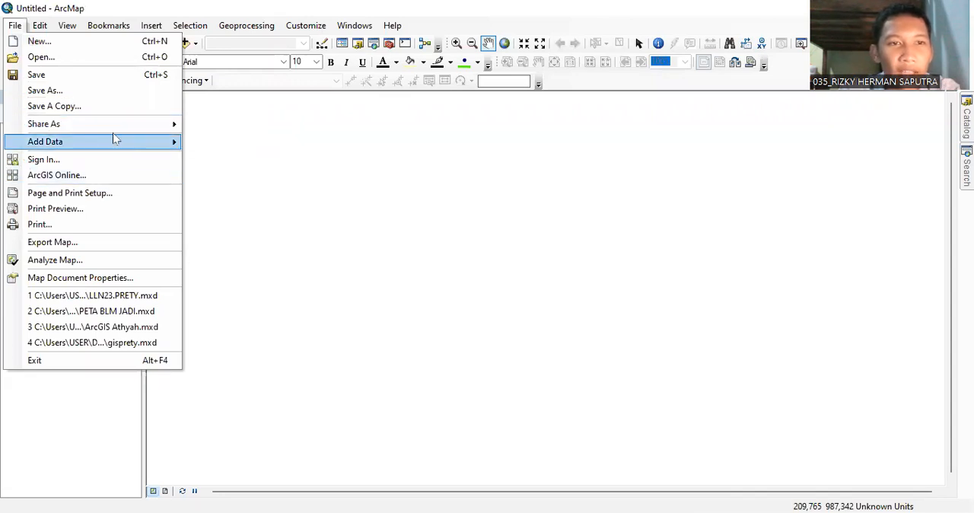
pyautogui.moveTo(116, 139)
pyautogui.click(191, 141)
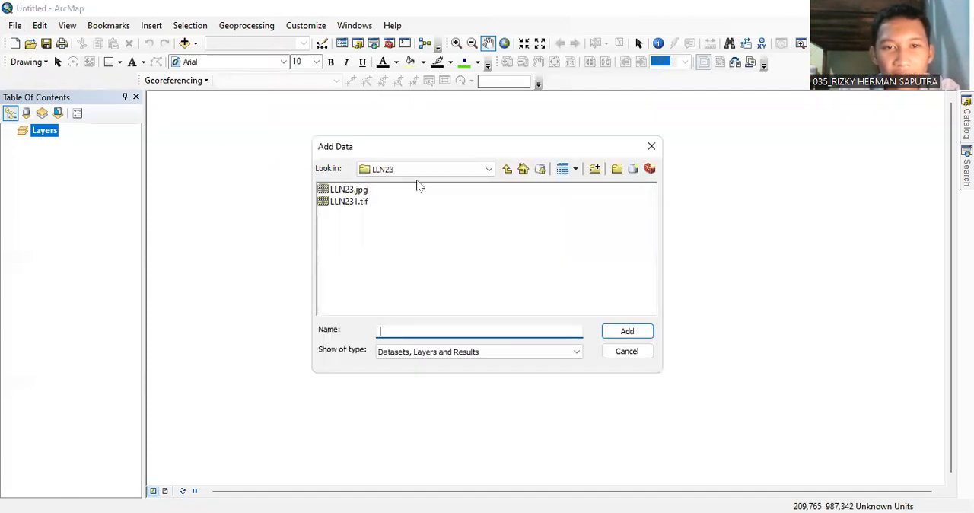
pyautogui.click(350, 190)
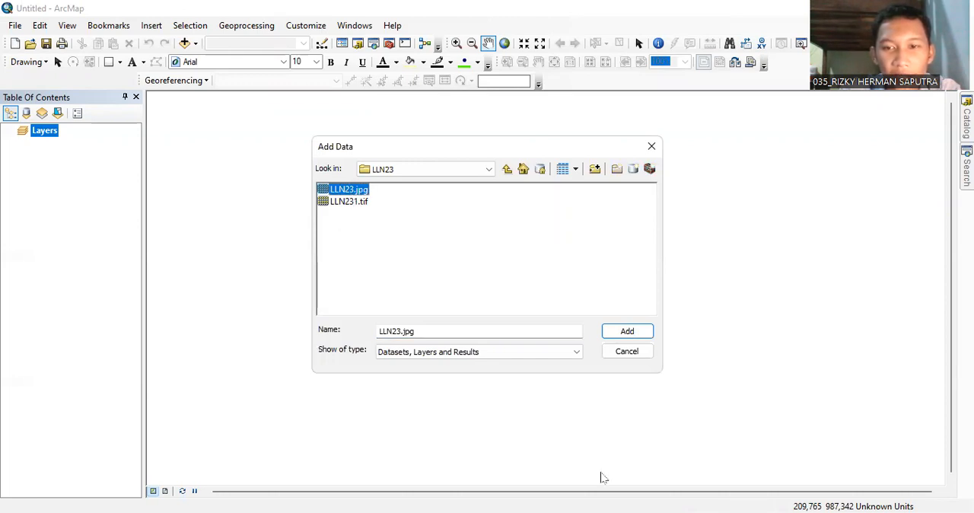
pyautogui.click(618, 335)
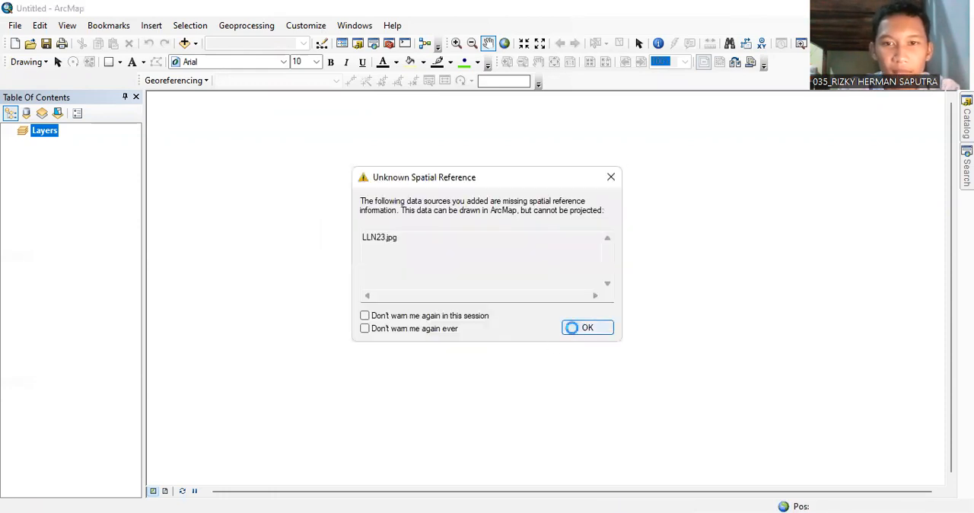
pyautogui.click(572, 328)
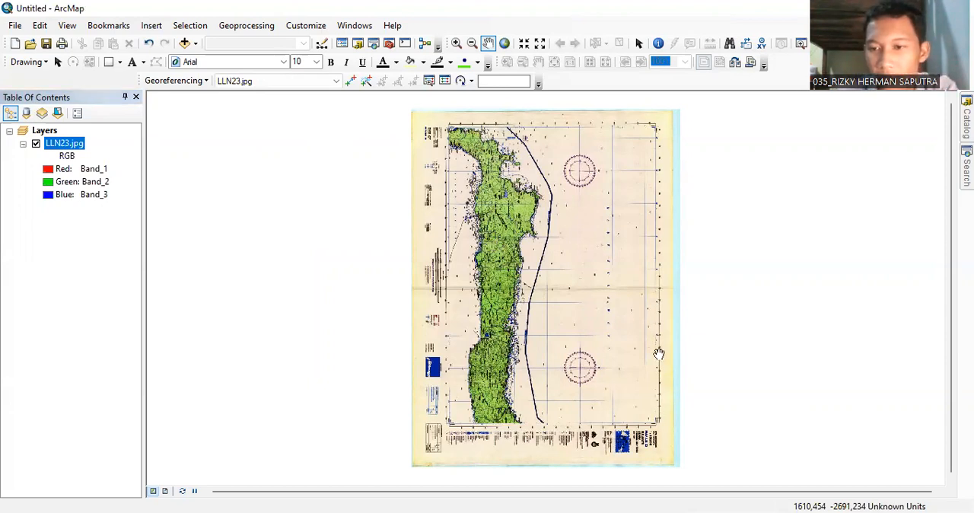
# Set the data frame's coordinate system to the geographic world system WGS 1984.
pyautogui.moveTo(658, 354); pyautogui.dragTo(663, 362)
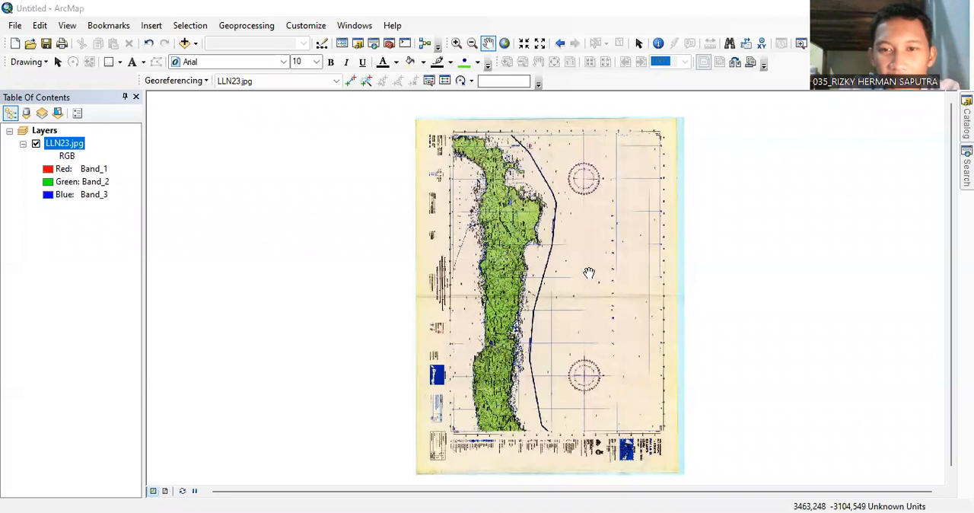
pyautogui.rightClick(589, 273)
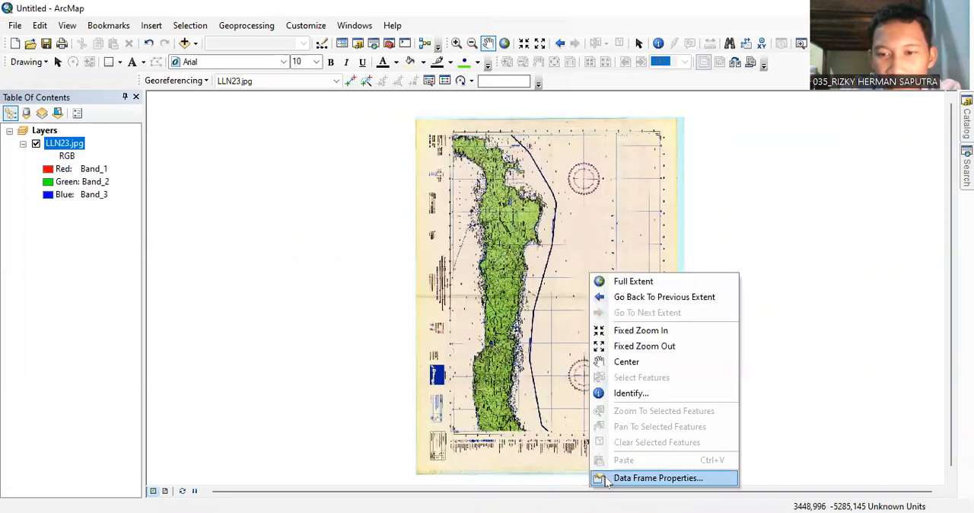
pyautogui.click(605, 478)
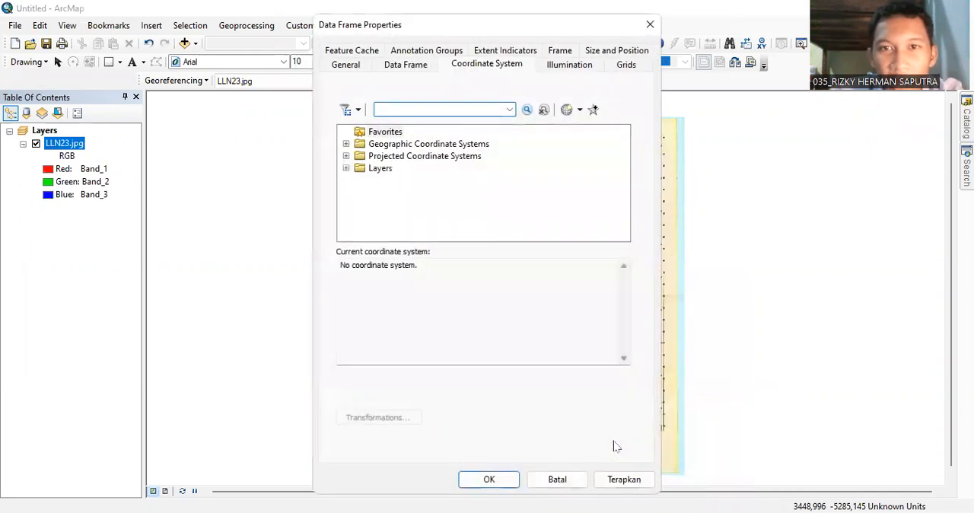
pyautogui.doubleClick(468, 146)
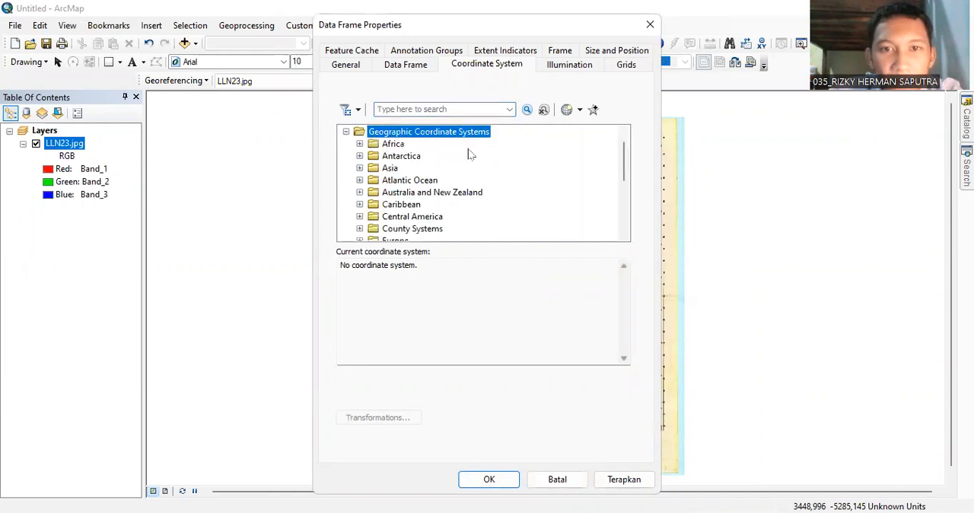
pyautogui.scroll(-2, 415, 199)
pyautogui.scroll(-2, 415, 200)
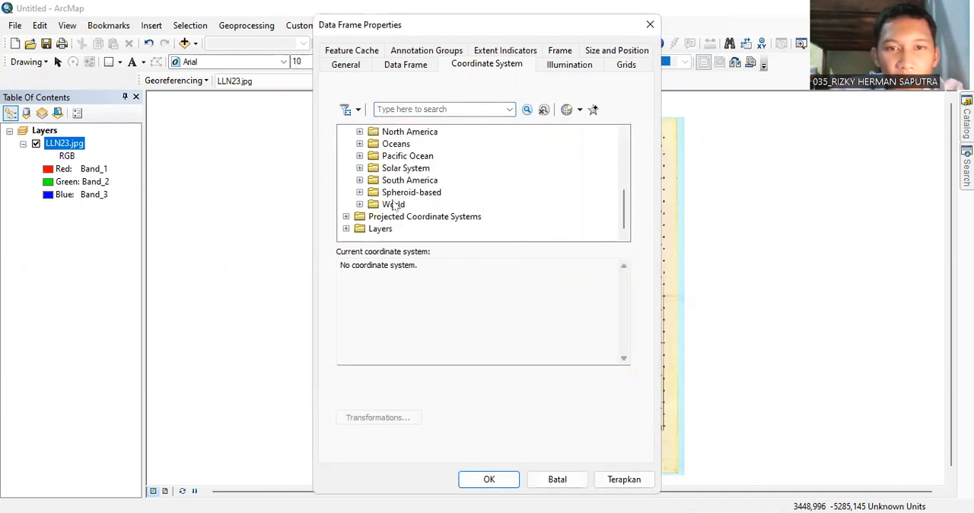
pyautogui.doubleClick(394, 203)
pyautogui.scroll(-9, 392, 207)
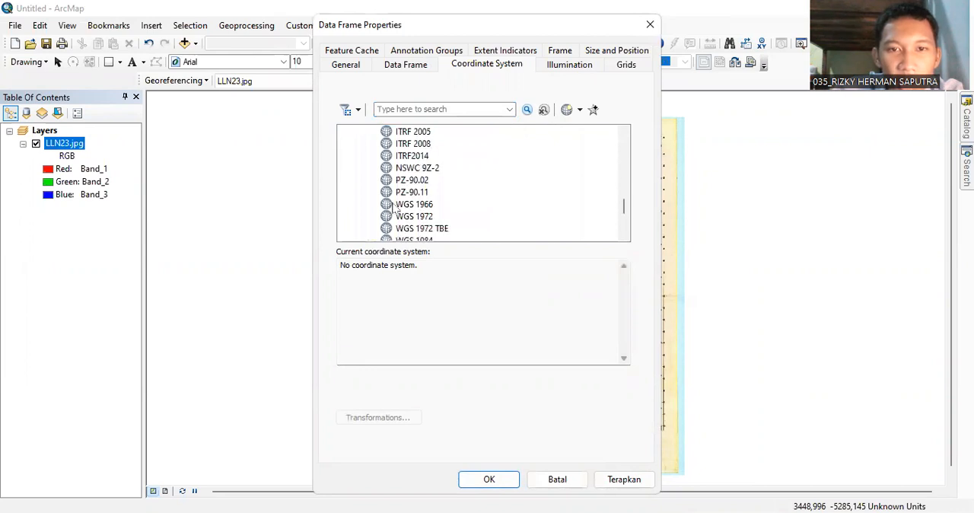
pyautogui.scroll(1, 411, 199)
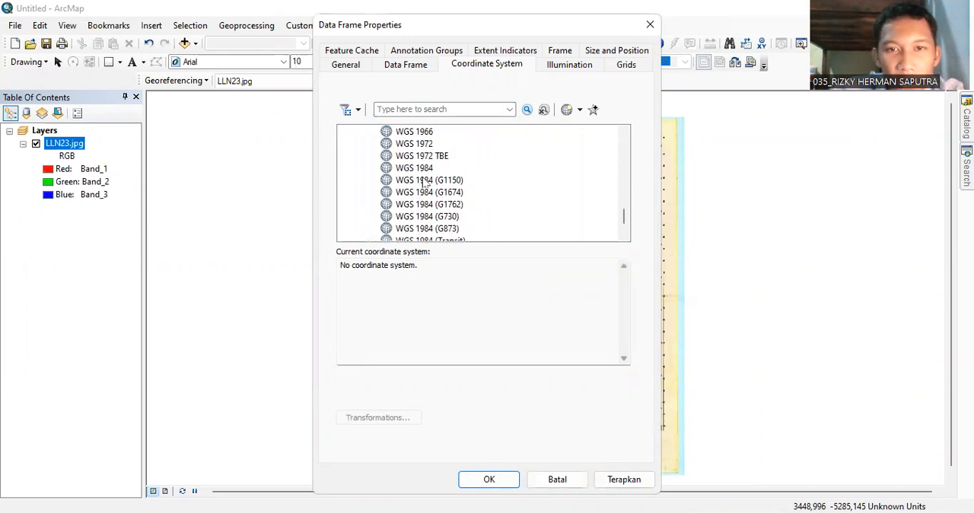
pyautogui.click(427, 169)
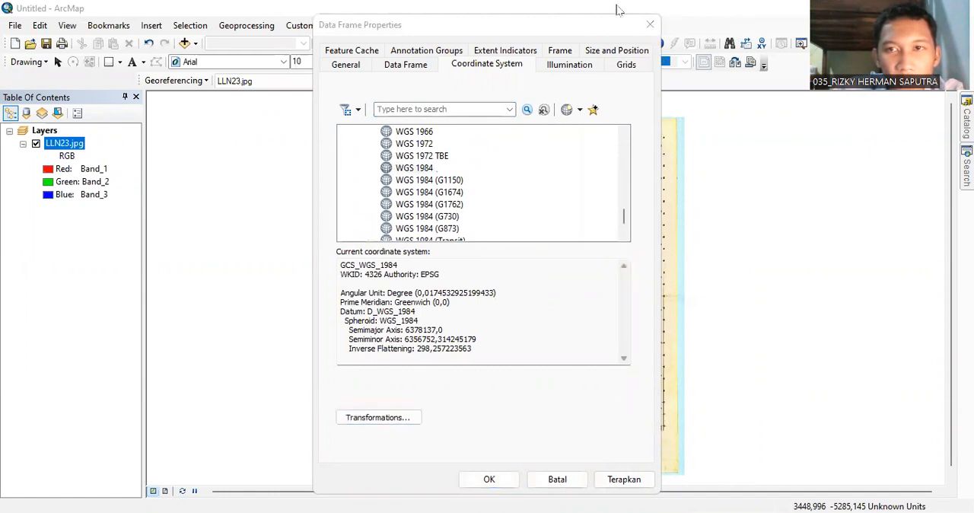
pyautogui.moveTo(613, 24); pyautogui.dragTo(655, 10)
pyautogui.click(531, 465)
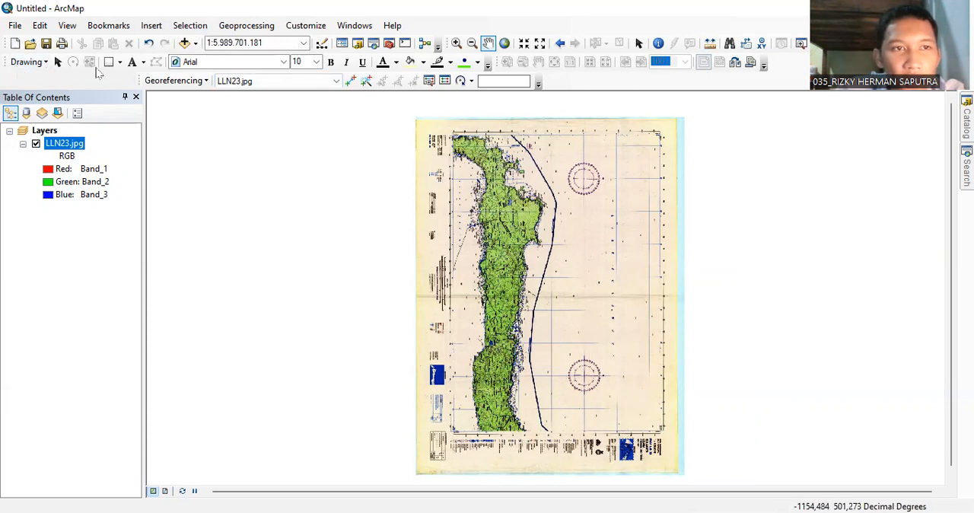
# Examine the map frame corner where the 119°50'00" T and 03°10'00" U coordinate labels meet at the blue line crossing.
pyautogui.click(459, 46)
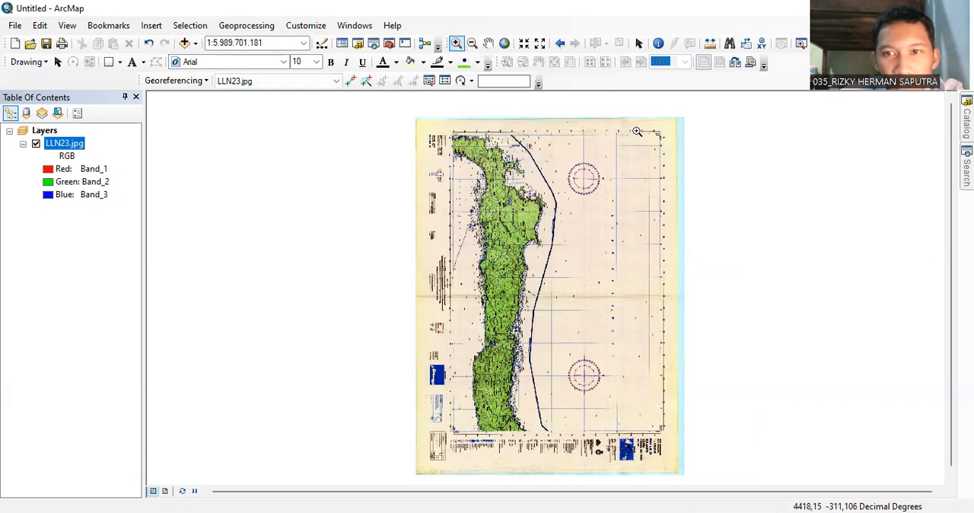
pyautogui.moveTo(638, 127); pyautogui.dragTo(678, 147)
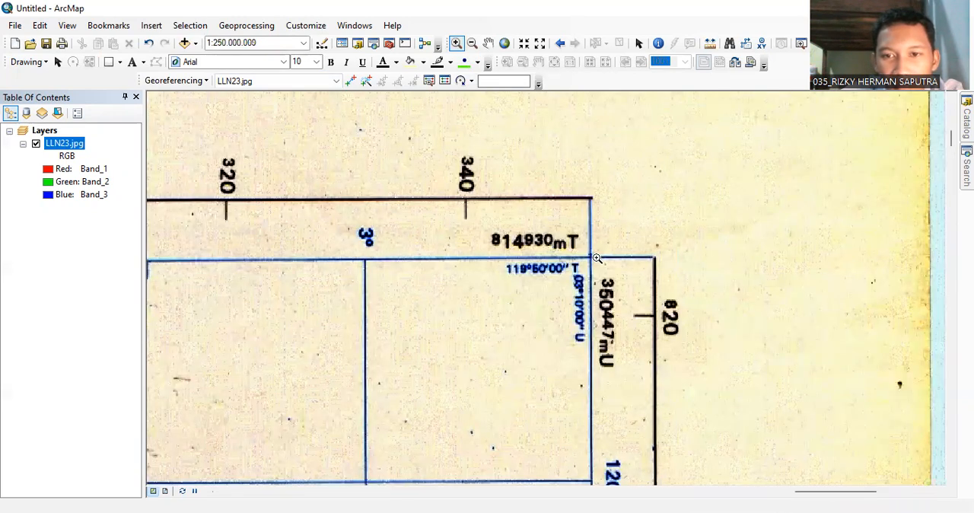
pyautogui.scroll(1, 597, 259)
pyautogui.scroll(1, 597, 259)
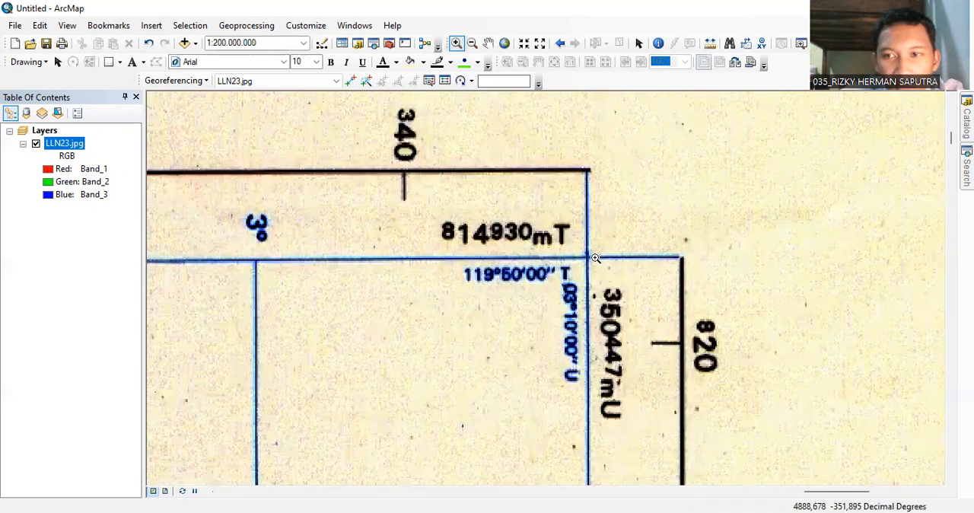
pyautogui.scroll(1, 573, 252)
pyautogui.scroll(1, 574, 251)
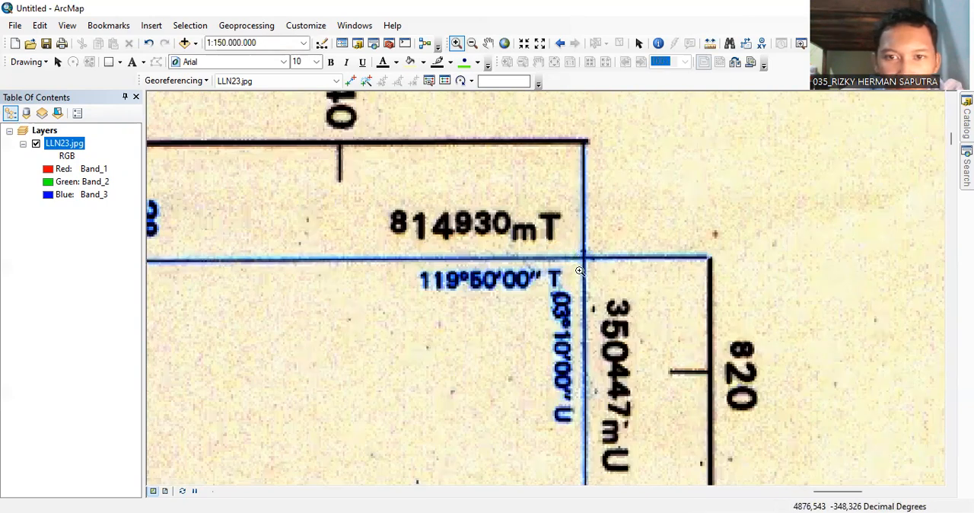
pyautogui.scroll(1, 580, 284)
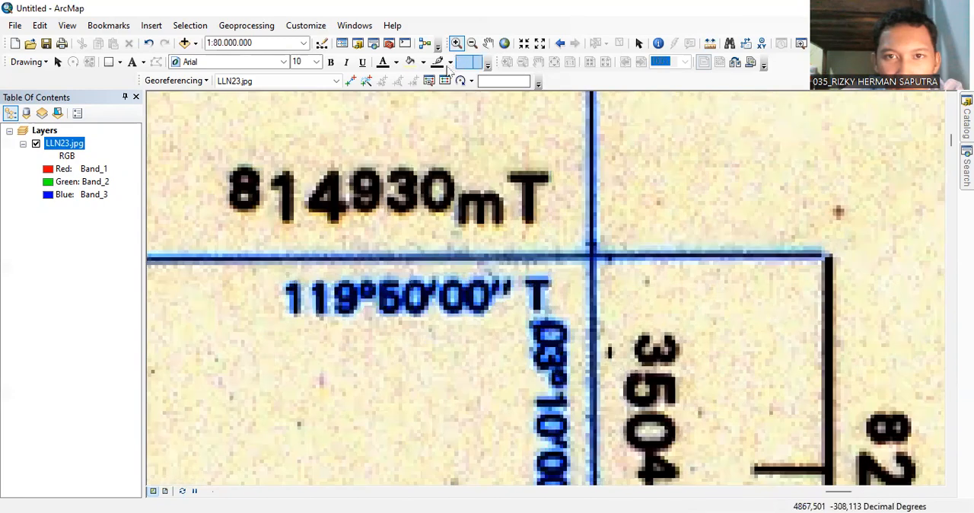
pyautogui.click(472, 42)
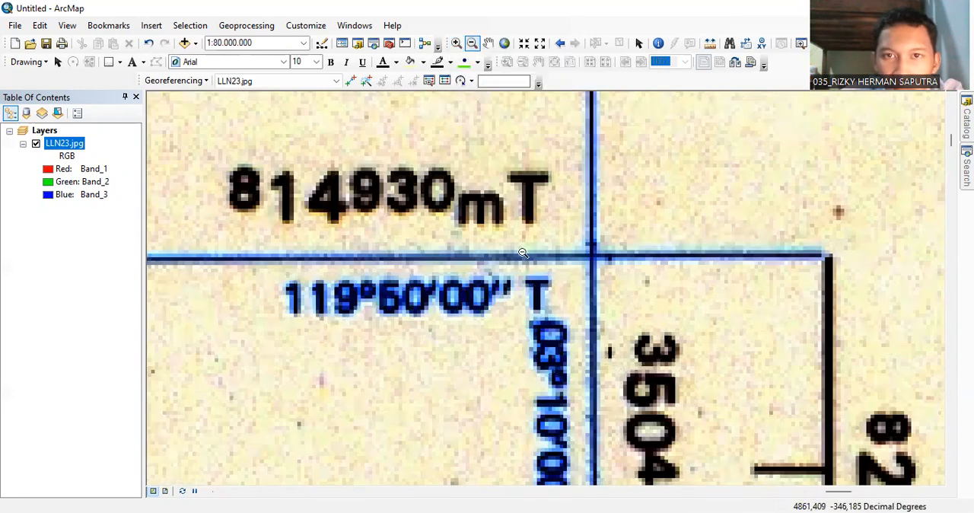
pyautogui.click(529, 256)
pyautogui.click(489, 44)
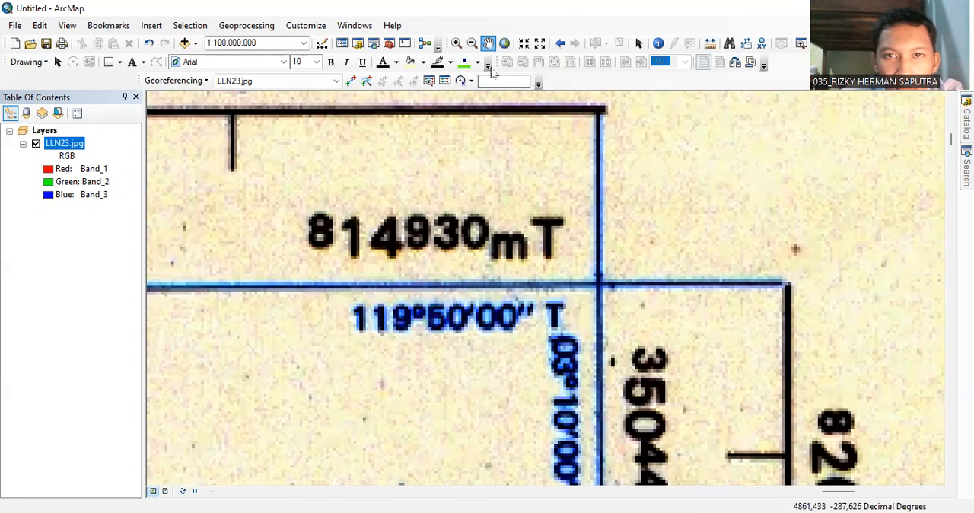
pyautogui.moveTo(560, 269); pyautogui.dragTo(576, 215)
pyautogui.moveTo(579, 295); pyautogui.dragTo(583, 238)
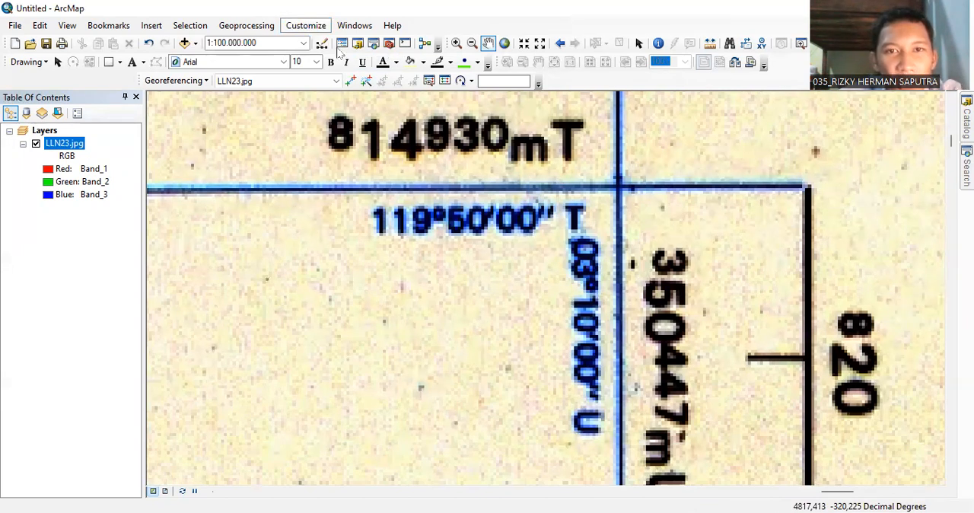
# Hide the Georeferencing toolbar and show it again.
pyautogui.click(305, 25)
pyautogui.moveTo(323, 41)
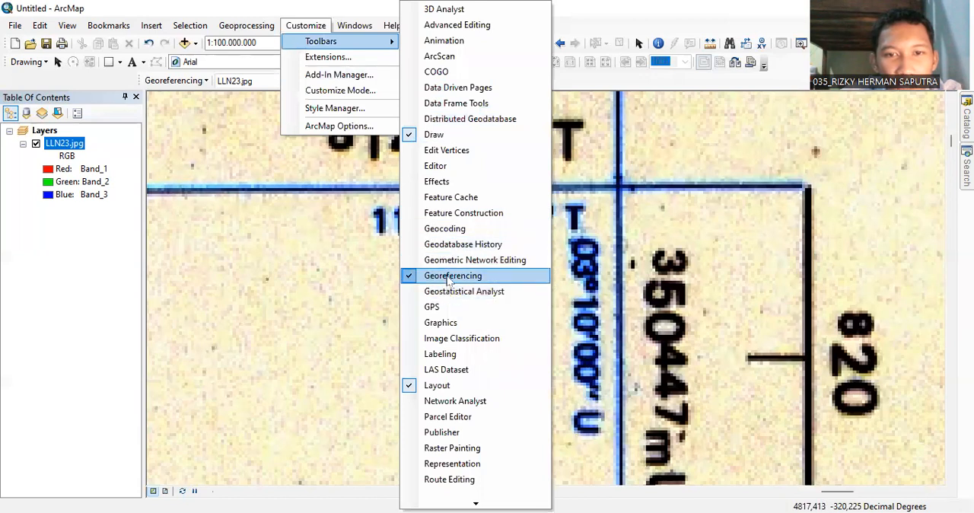
pyautogui.click(330, 29)
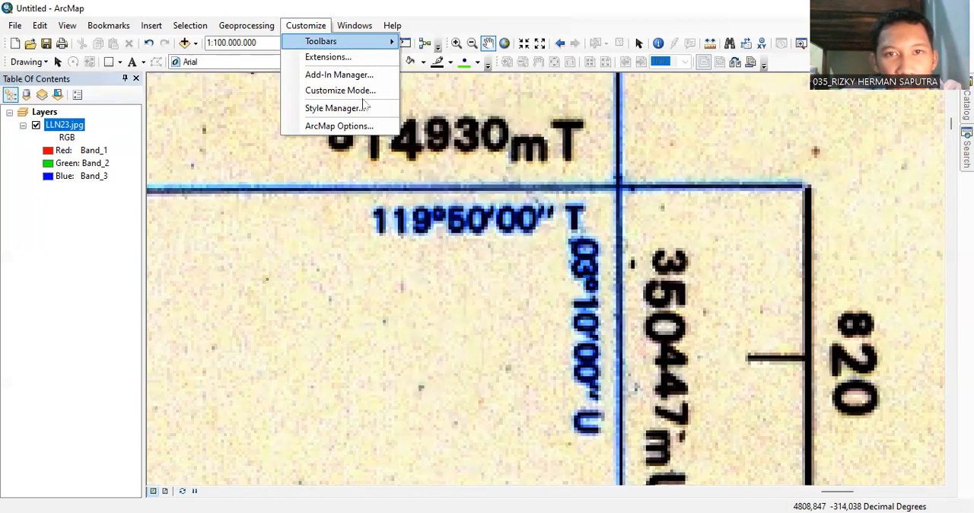
pyautogui.moveTo(342, 44)
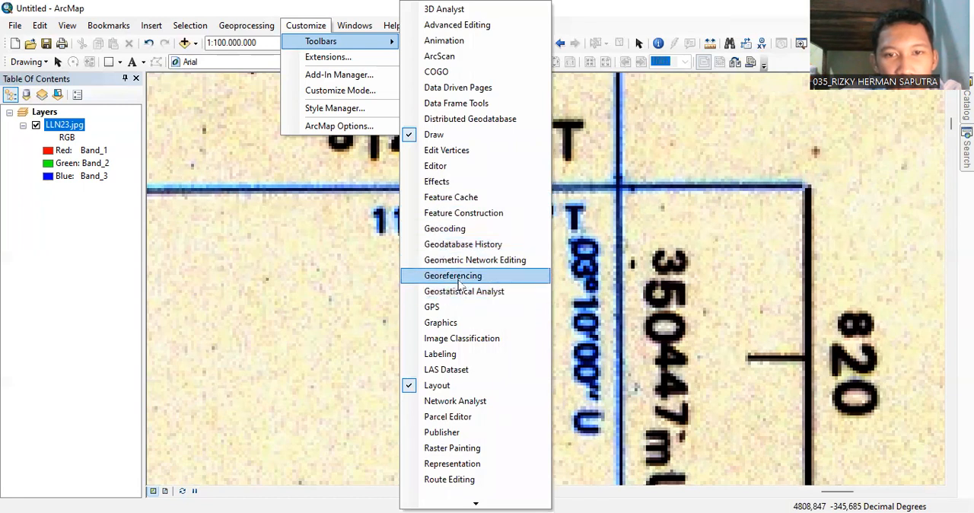
pyautogui.click(457, 275)
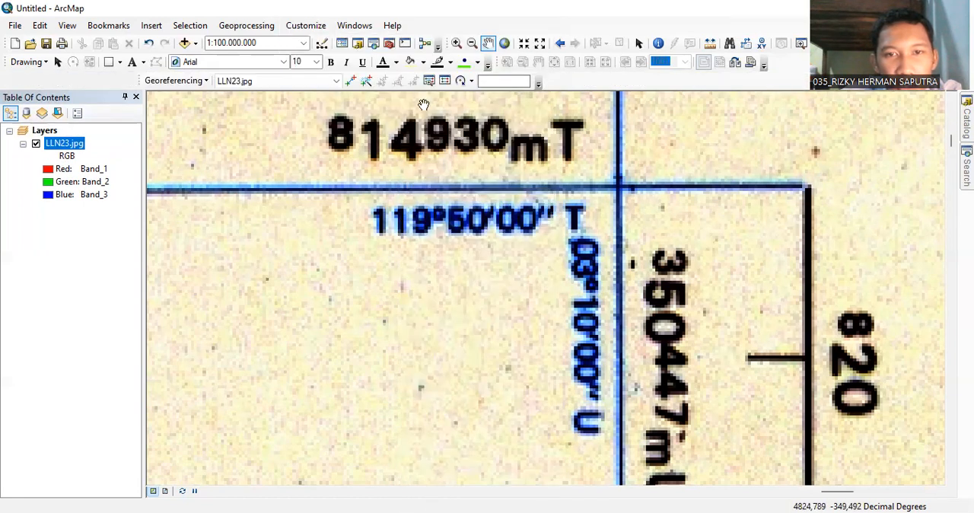
# Place a control point on the blue line crossing at the map corner and open its DMS coordinate entry, keeping the corner labels readable.
pyautogui.click(353, 83)
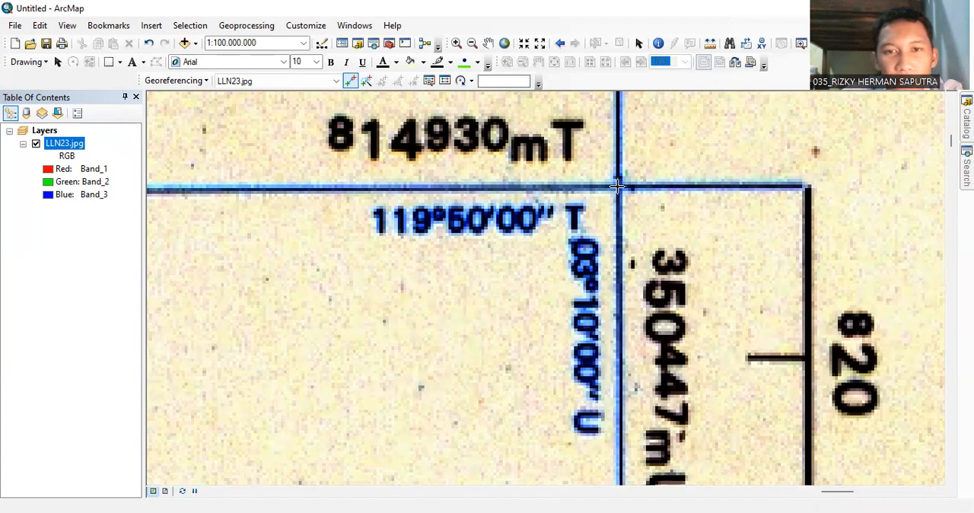
pyautogui.click(617, 185)
pyautogui.rightClick(617, 186)
pyautogui.click(643, 211)
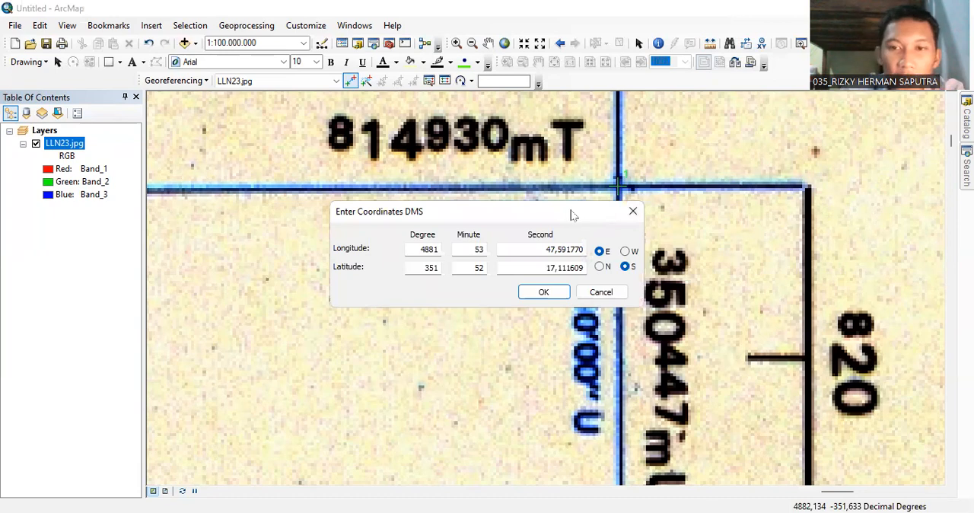
pyautogui.moveTo(596, 207); pyautogui.dragTo(456, 259)
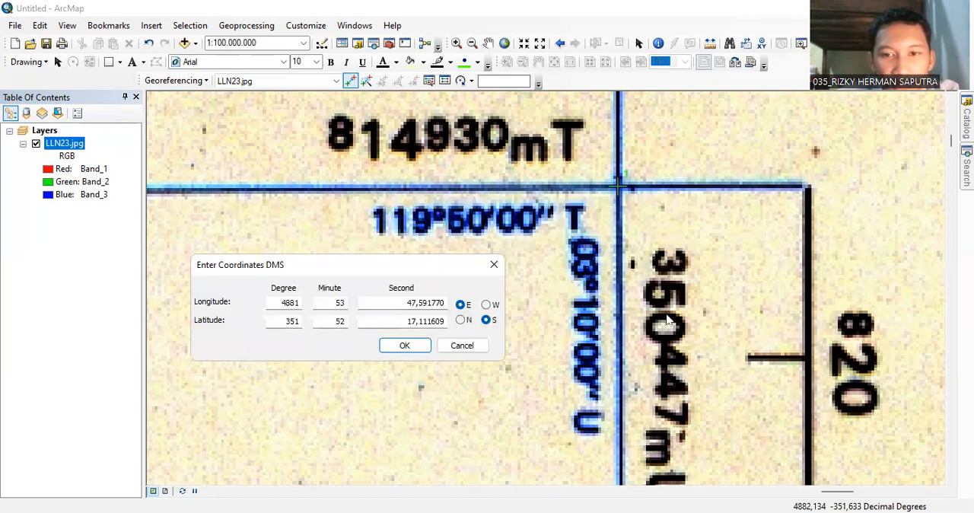
# Set the control point's longitude to 119 degrees, 50 minutes, 00 seconds.
pyautogui.press('BackSpace')
pyautogui.press('BackSpace')
pyautogui.press('BackSpace')
pyautogui.press('BackSpace')
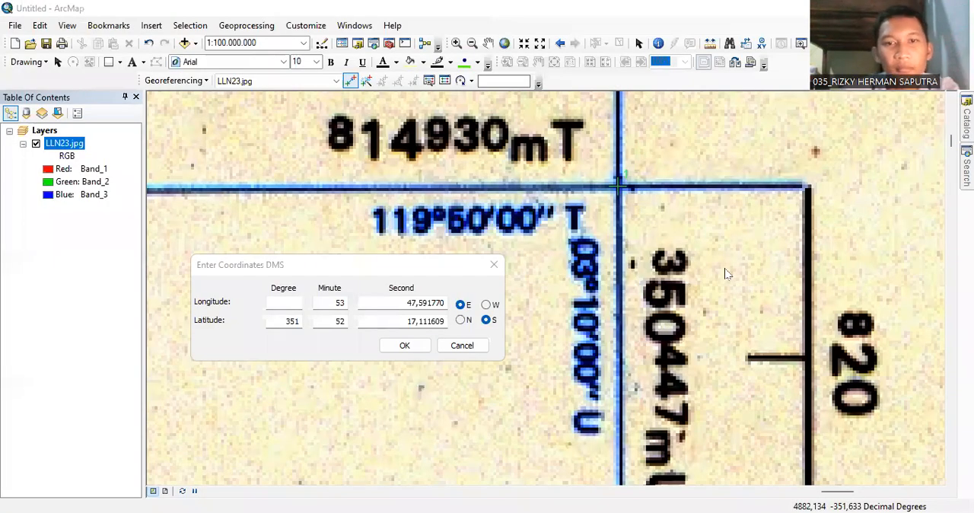
pyautogui.click(579, 188)
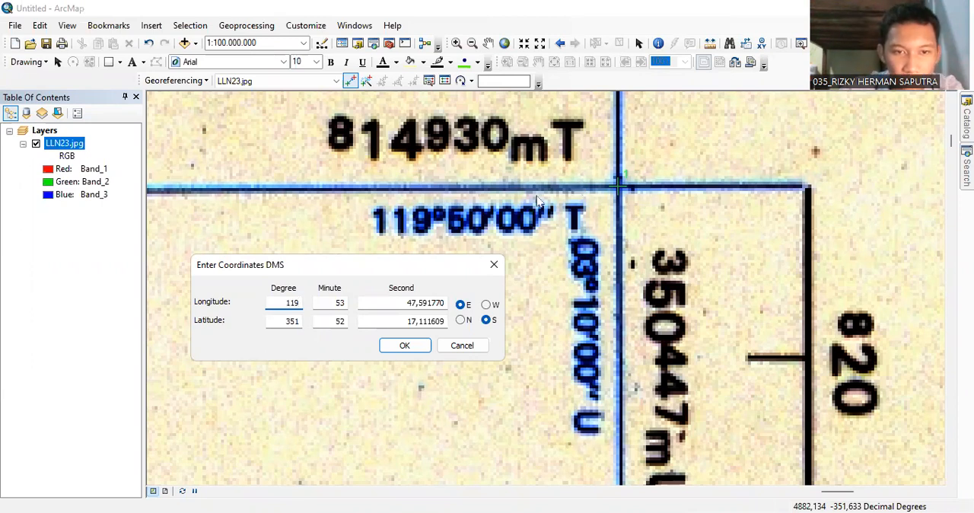
pyautogui.doubleClick(345, 305)
pyautogui.write('5')
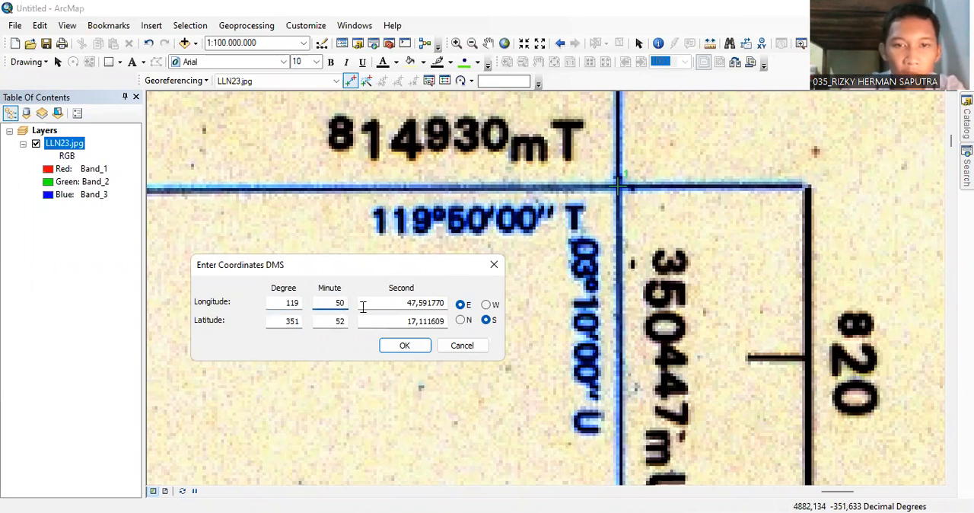
pyautogui.doubleClick(398, 305)
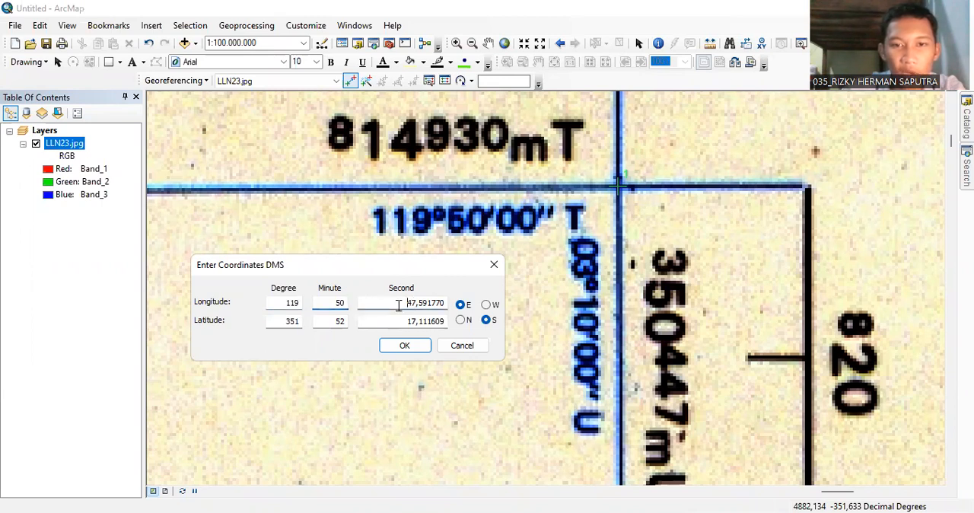
pyautogui.press('BackSpace')
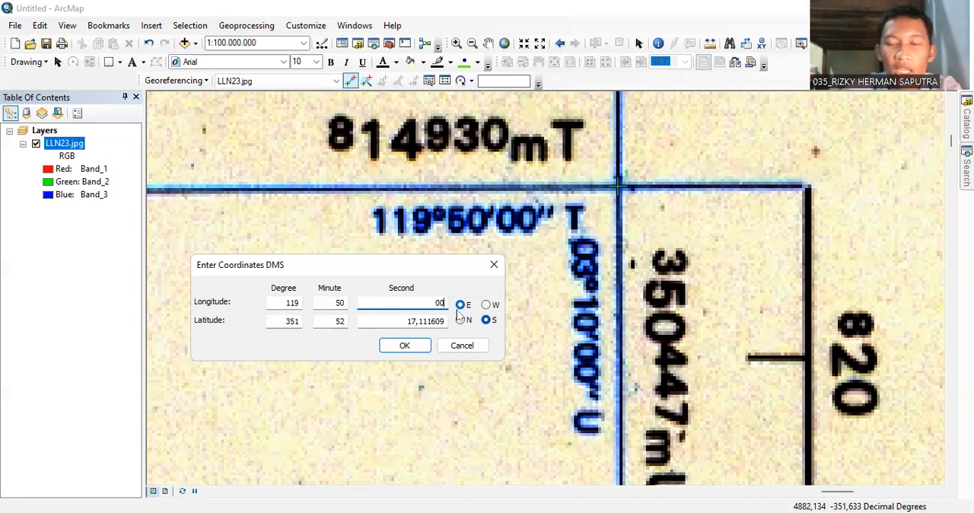
# Set the control point's latitude to 03 degrees, 10 minutes, 00 seconds north and apply the coordinates.
pyautogui.click(298, 323)
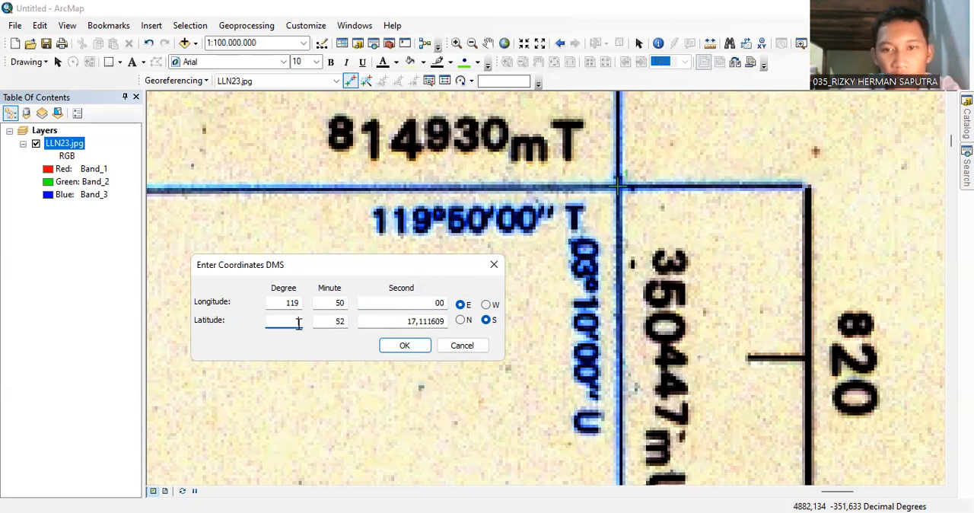
pyautogui.write('03')
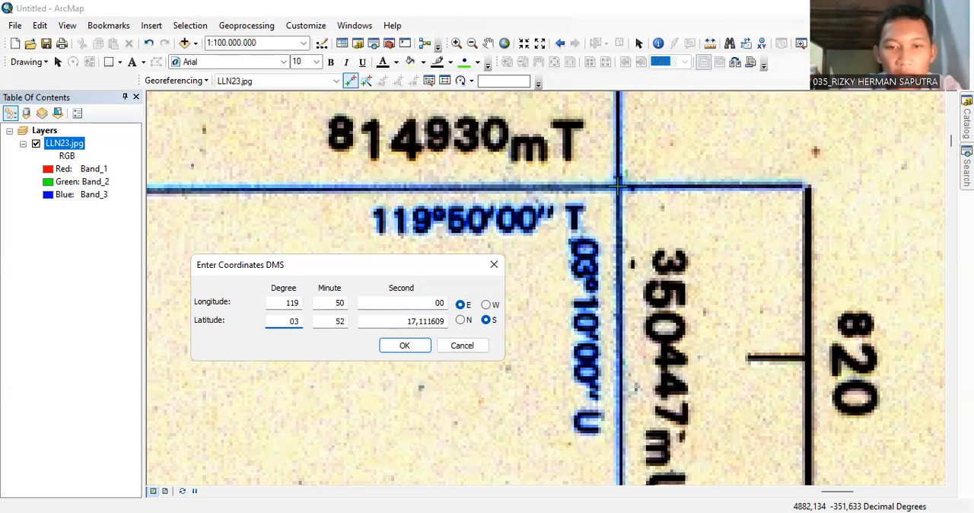
pyautogui.click(343, 321)
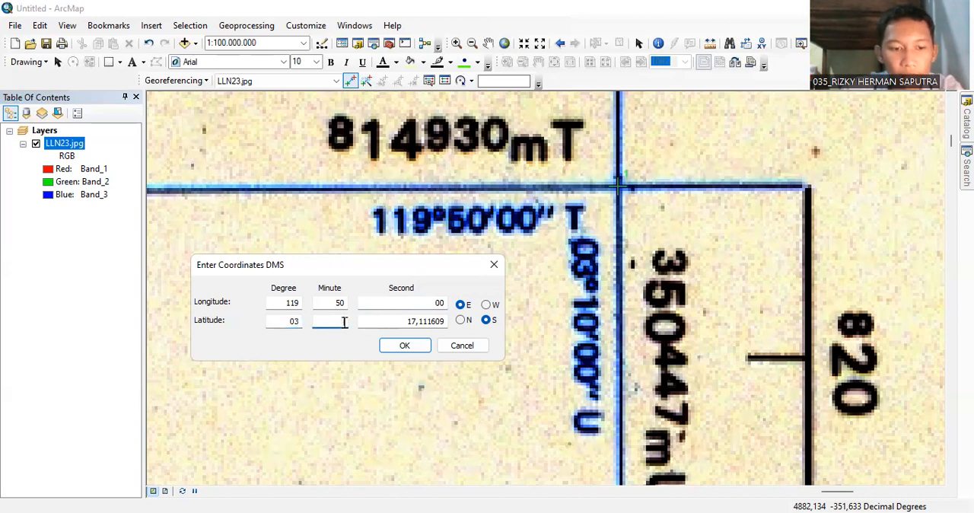
pyautogui.write('10')
pyautogui.moveTo(398, 320); pyautogui.dragTo(460, 320)
pyautogui.press('BackSpace')
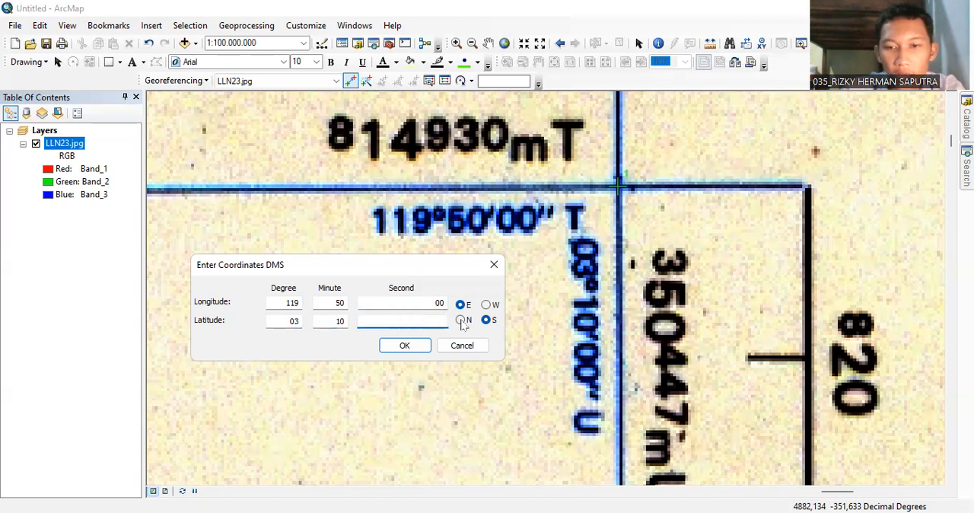
pyautogui.write('00')
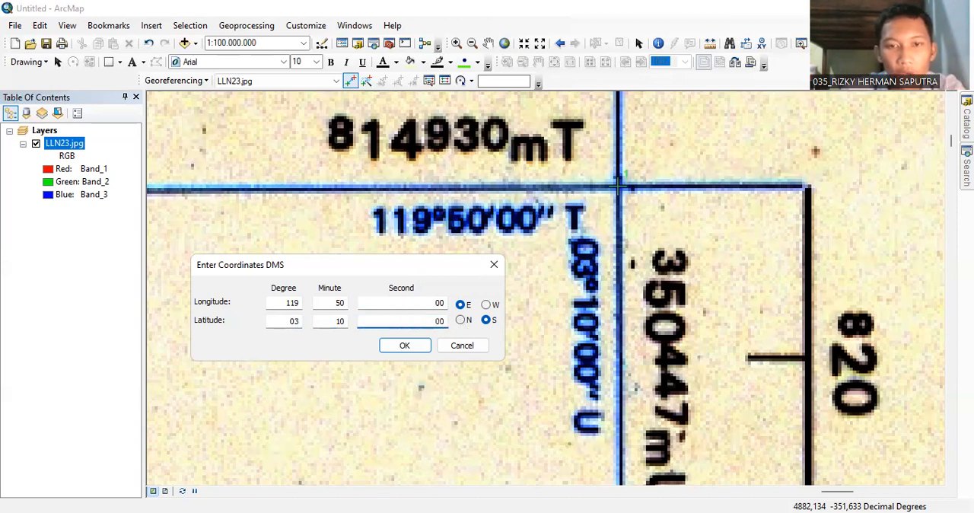
pyautogui.click(461, 321)
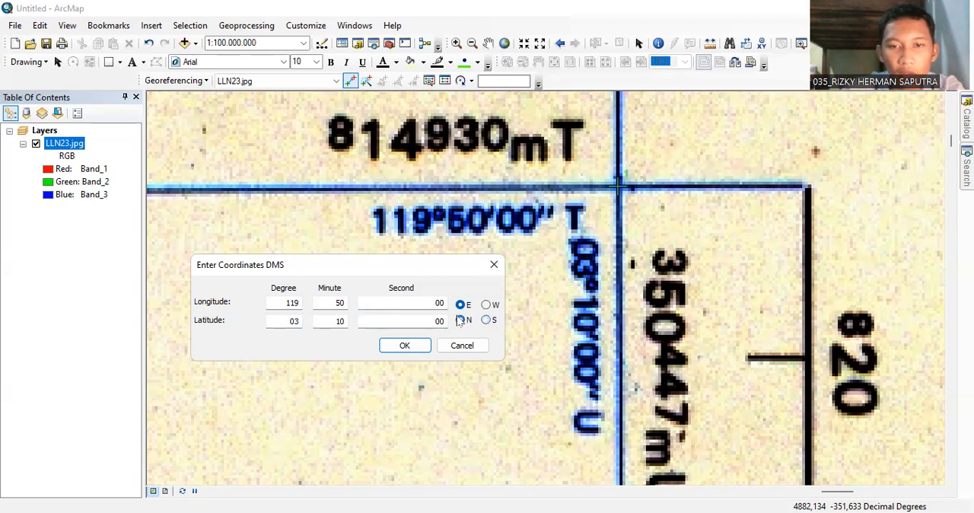
pyautogui.click(413, 347)
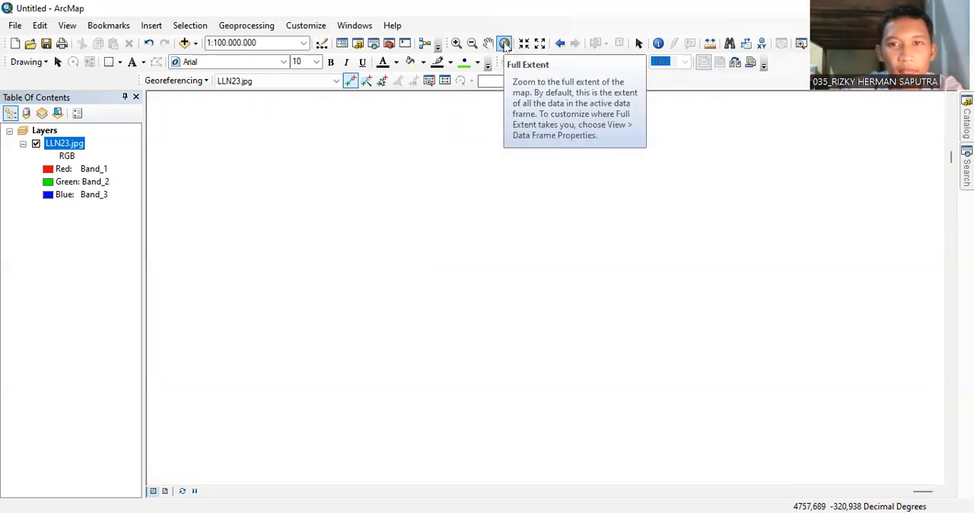
# Place a control point on the blue line crossing at the 124°20'00" T, 03°10'00" U corner and open its DMS entry, keeping the labels readable.
pyautogui.click(504, 44)
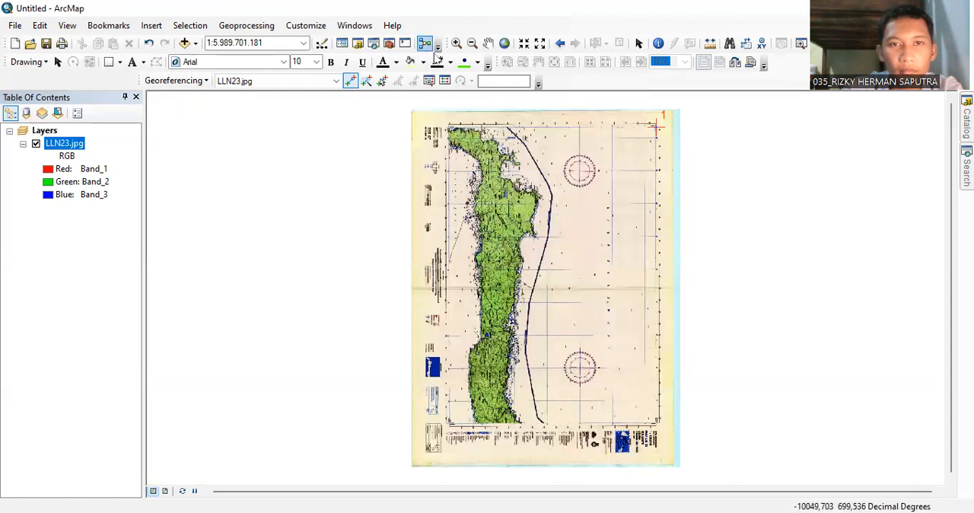
pyautogui.click(456, 44)
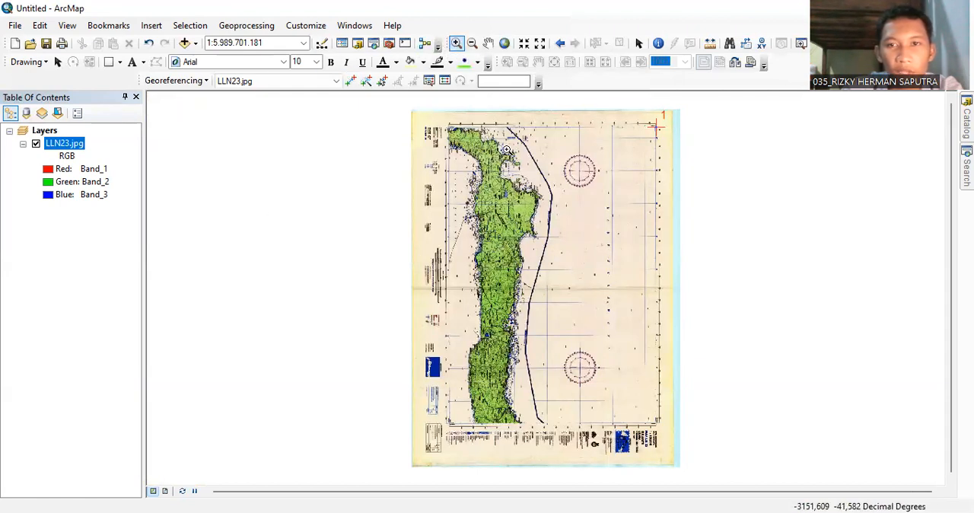
pyautogui.moveTo(626, 401); pyautogui.dragTo(676, 444)
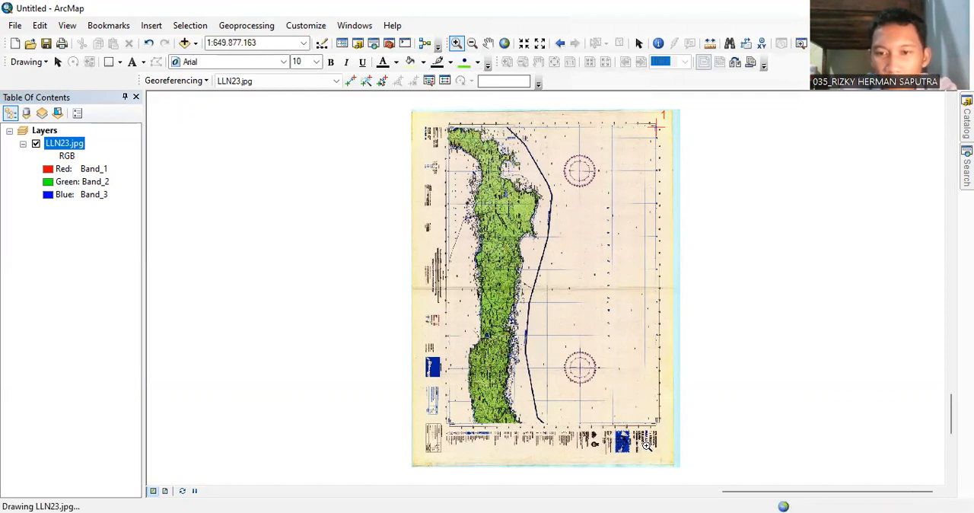
pyautogui.scroll(2, 571, 294)
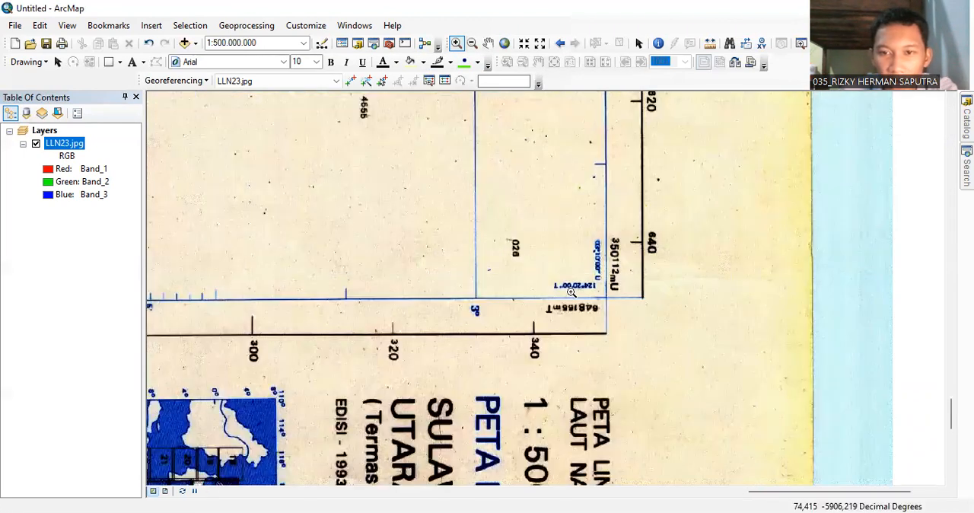
pyautogui.scroll(2, 572, 294)
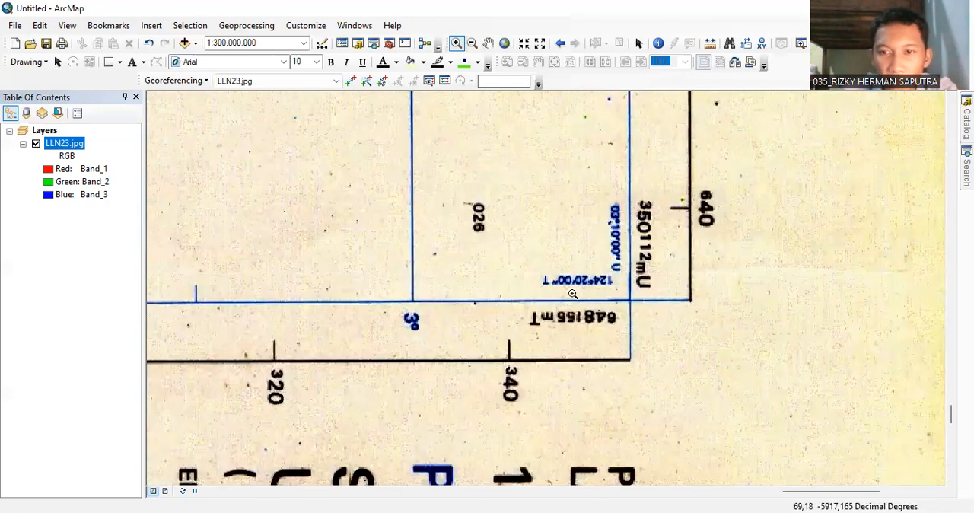
pyautogui.scroll(1, 626, 278)
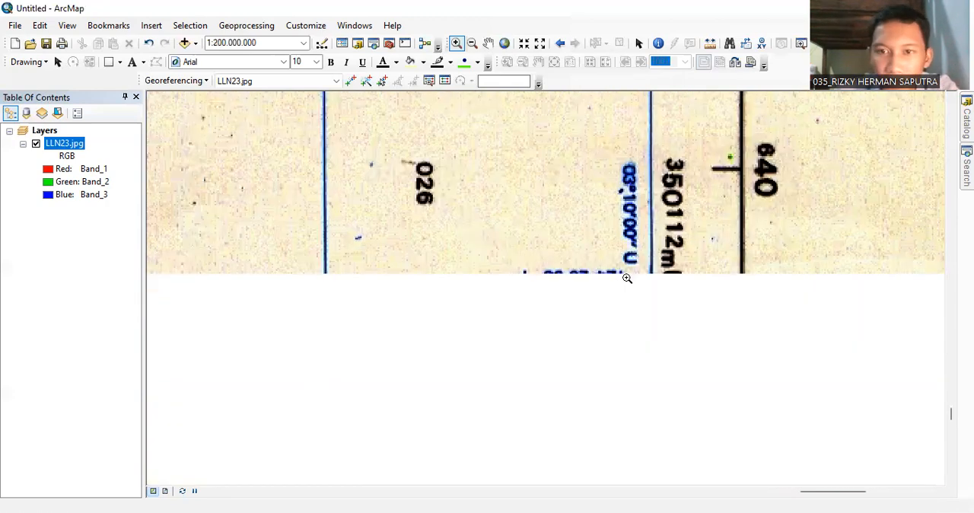
pyautogui.scroll(1, 626, 278)
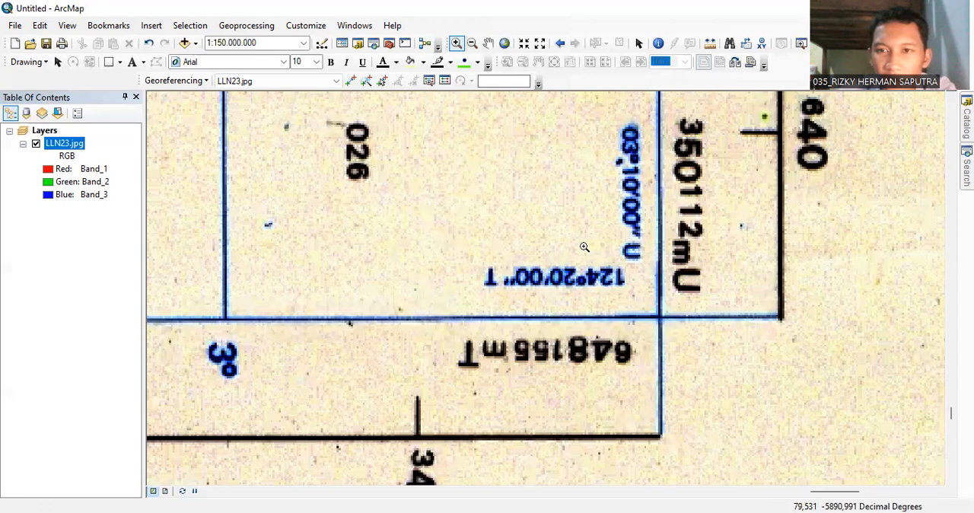
pyautogui.click(484, 45)
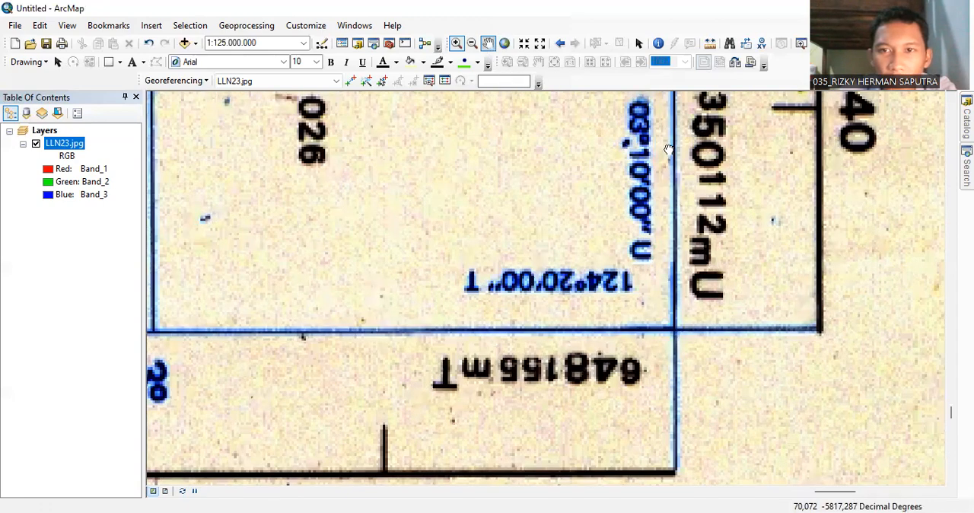
pyautogui.moveTo(652, 207); pyautogui.dragTo(634, 272)
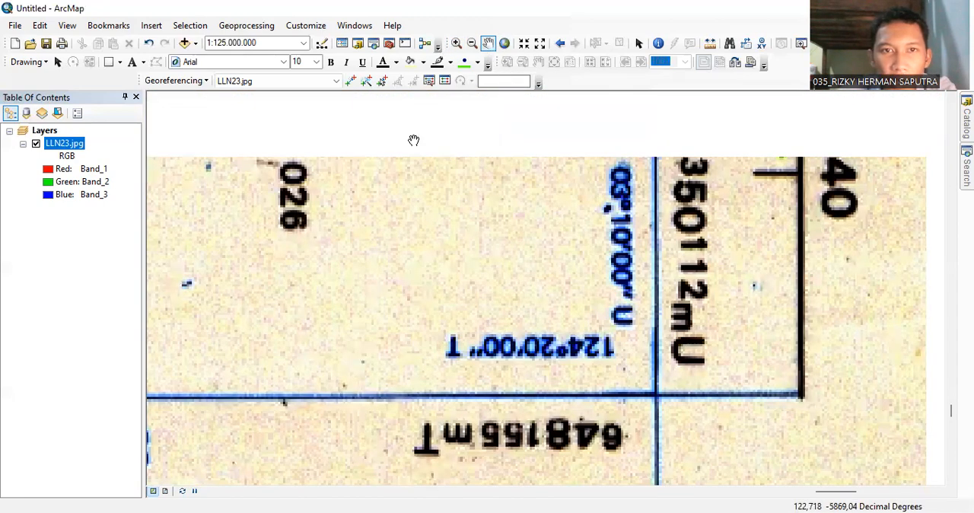
pyautogui.click(351, 80)
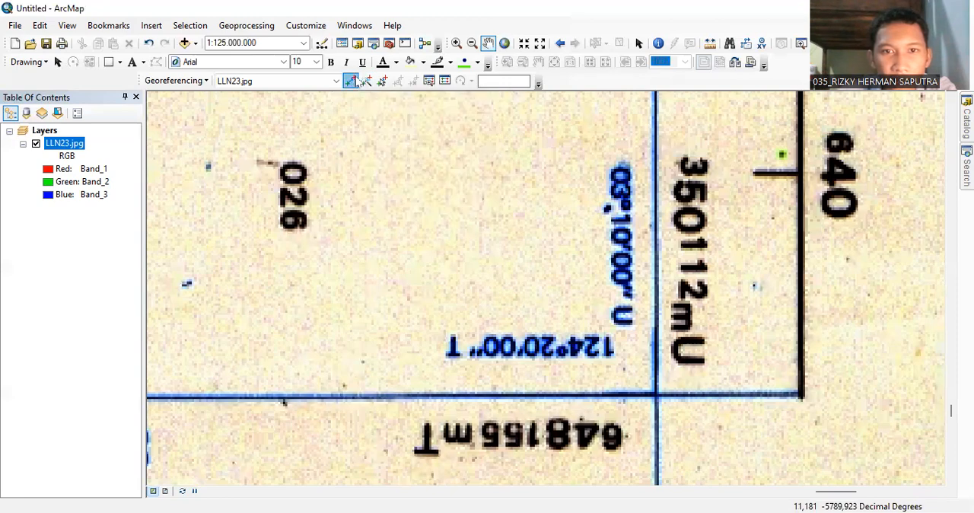
pyautogui.click(653, 393)
pyautogui.rightClick(653, 393)
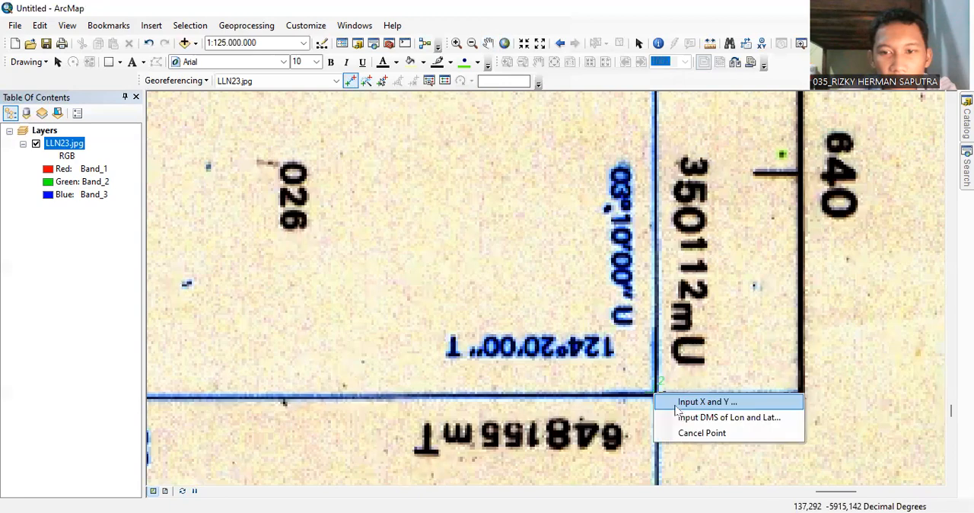
pyautogui.click(680, 416)
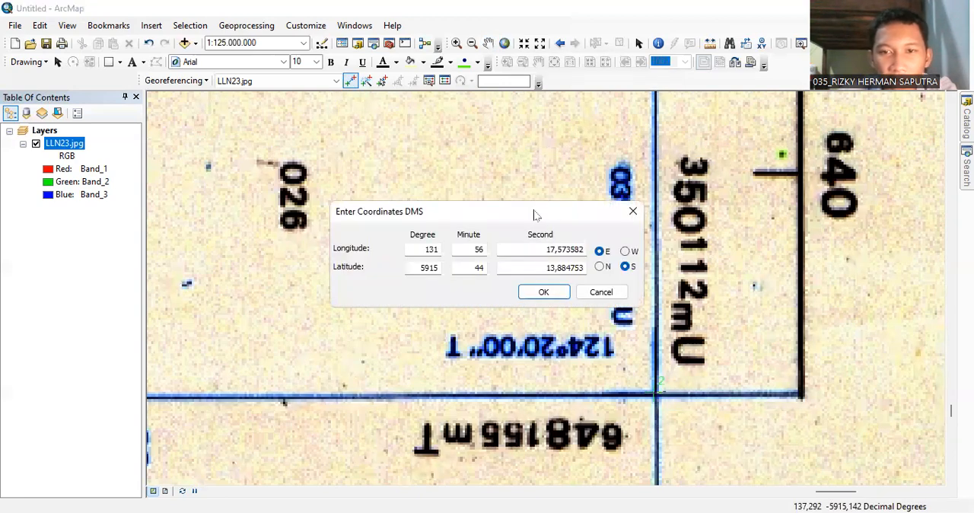
pyautogui.moveTo(535, 215); pyautogui.dragTo(491, 222)
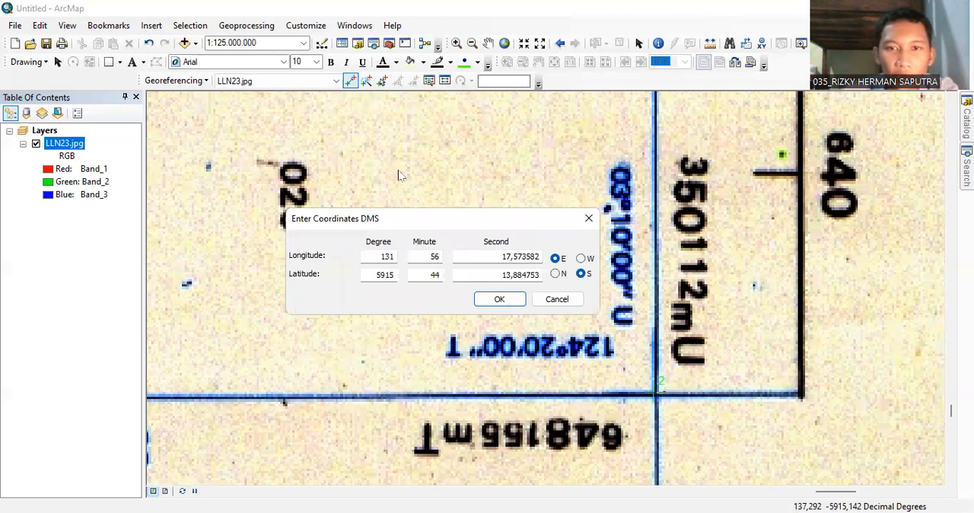
# Set the second control point's longitude to 124 degrees, 20 minutes, 00 seconds.
pyautogui.click(394, 257)
pyautogui.press('BackSpace')
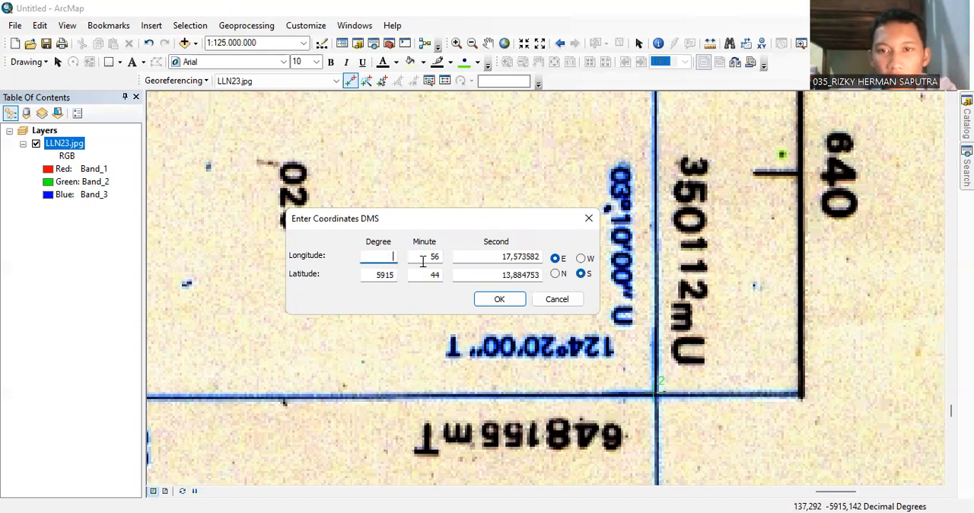
pyautogui.write('03')
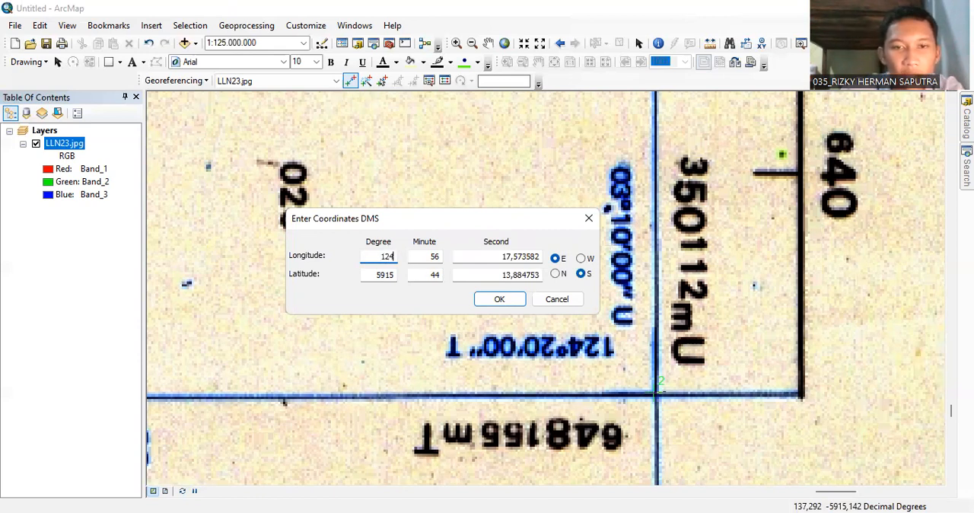
pyautogui.click(439, 257)
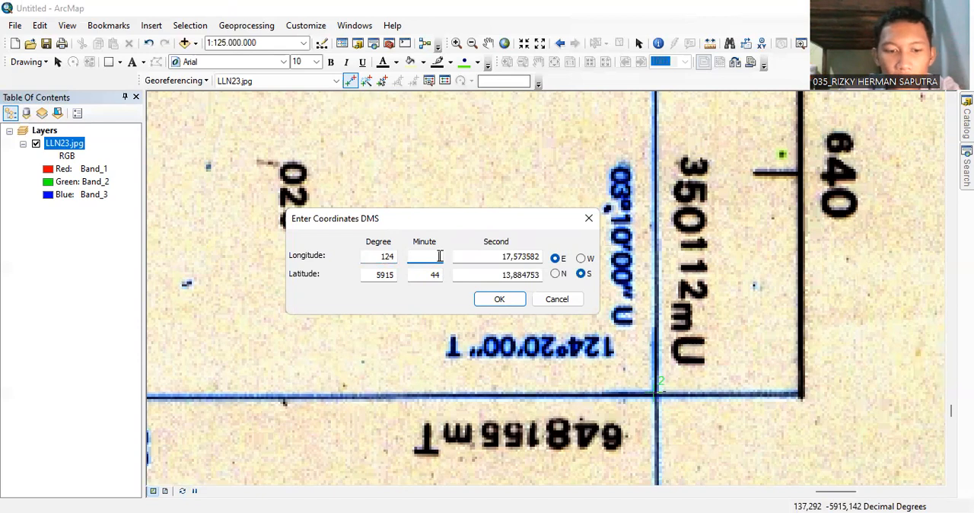
pyautogui.write('20')
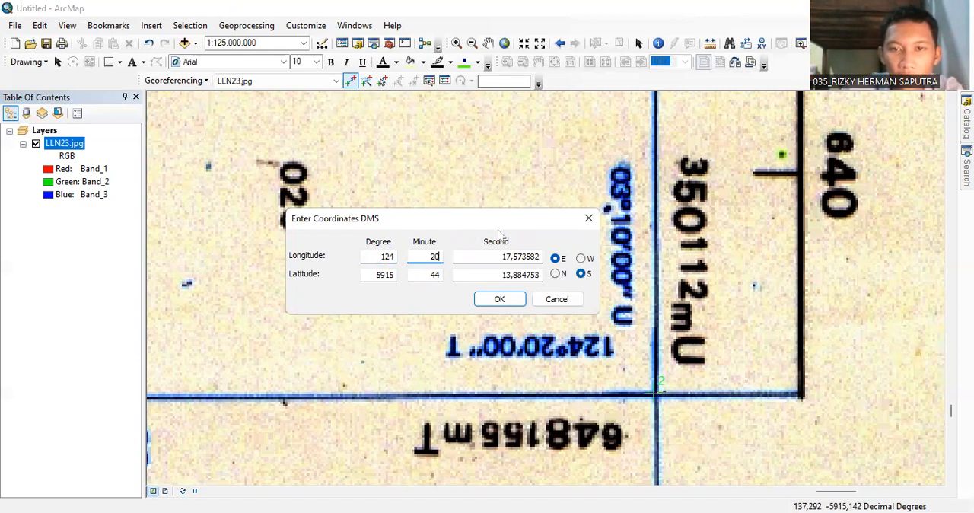
pyautogui.moveTo(503, 257); pyautogui.dragTo(548, 255)
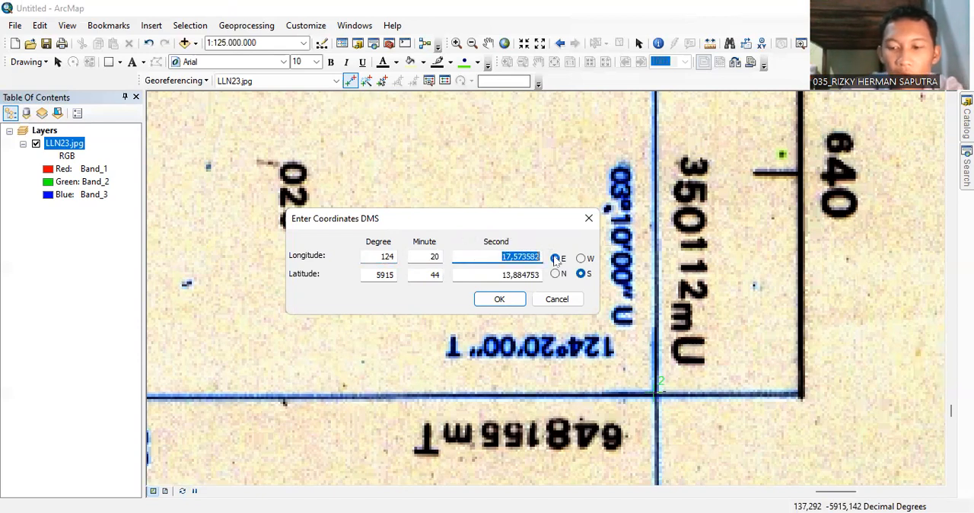
pyautogui.press('BackSpace')
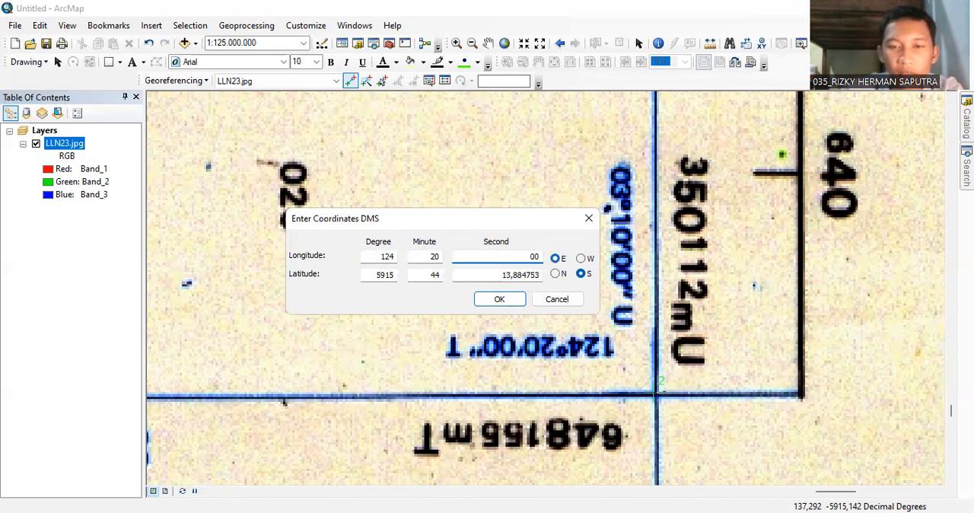
# Set the second control point's latitude to 03 degrees, 10 minutes, 00 seconds north and apply the coordinates.
pyautogui.moveTo(363, 276); pyautogui.dragTo(409, 276)
pyautogui.press('BackSpace')
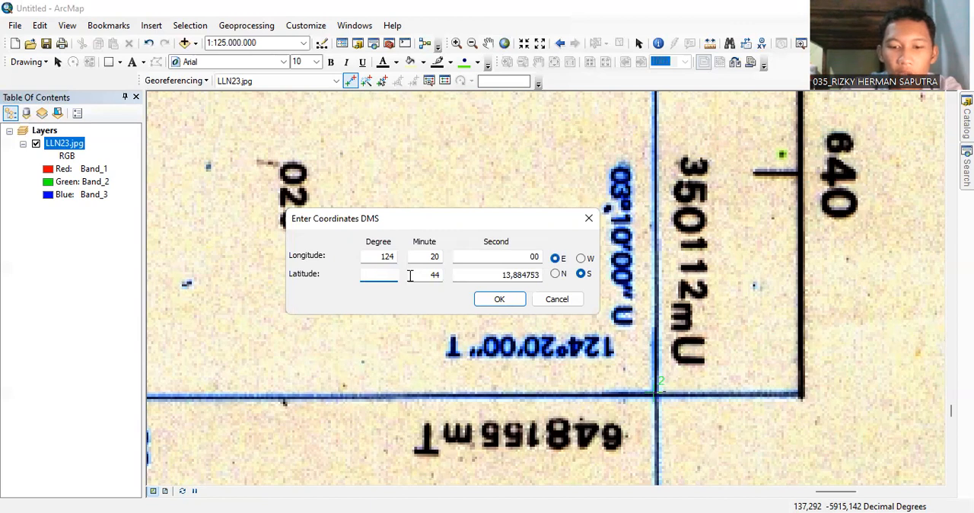
pyautogui.write('03')
pyautogui.moveTo(426, 276); pyautogui.dragTo(460, 272)
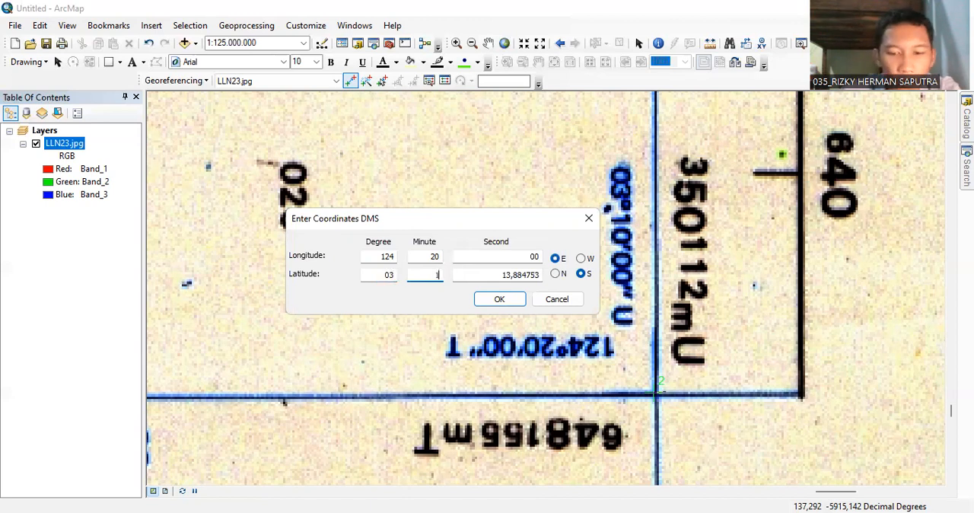
pyautogui.press('Tab')
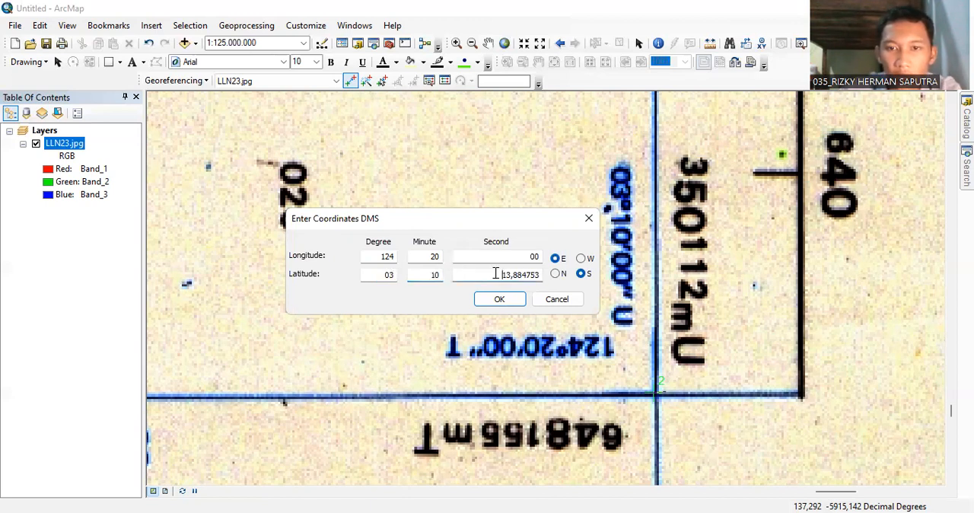
pyautogui.write('00')
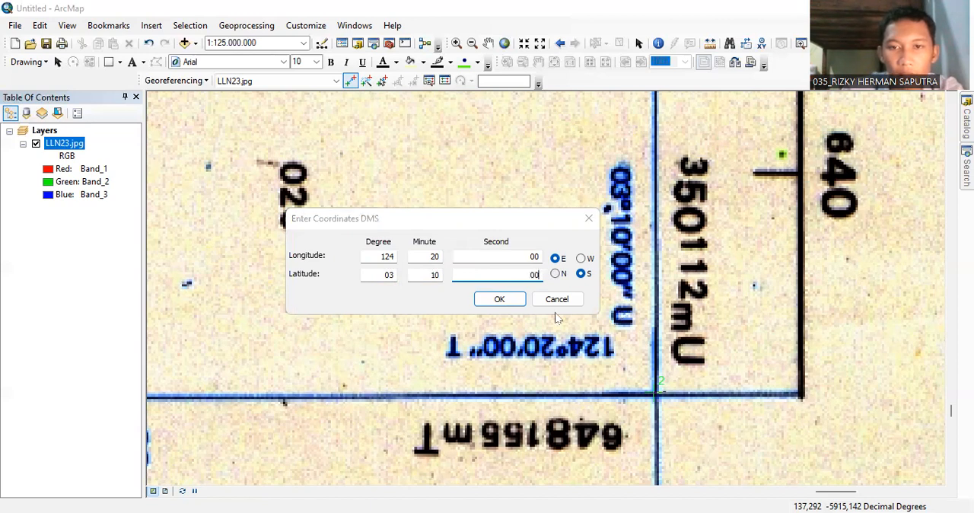
pyautogui.click(557, 274)
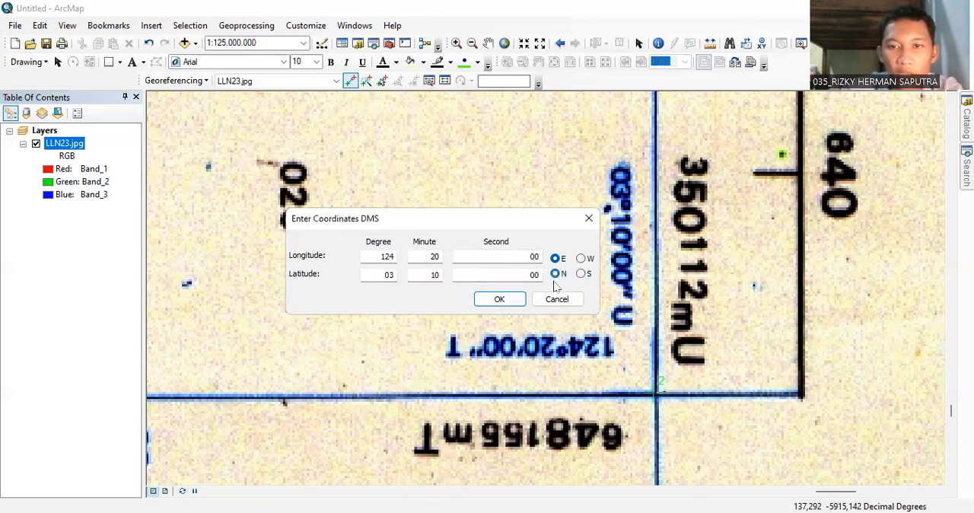
pyautogui.click(499, 300)
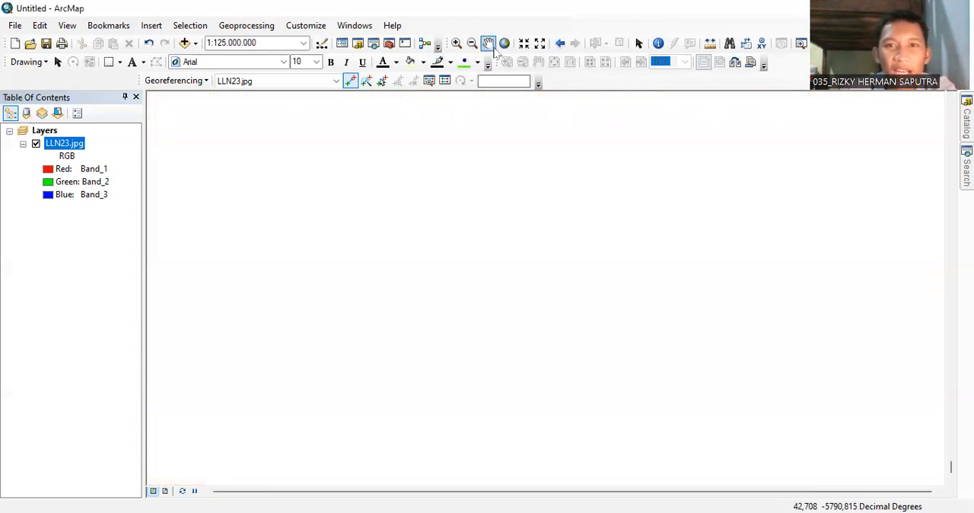
# Place a control point on the blue line crossing at the 124°20'00" T, 00°00'00" corner and open its DMS entry, keeping the labels readable.
pyautogui.click(504, 43)
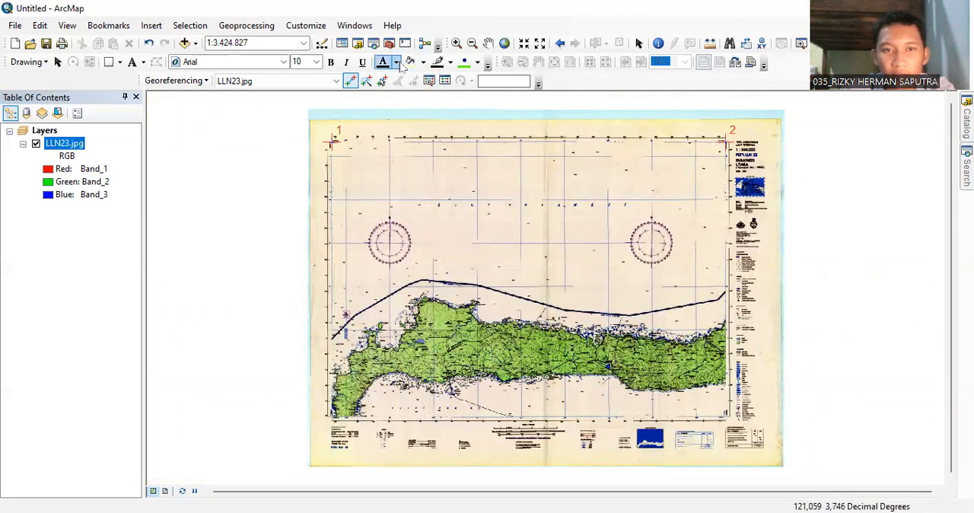
pyautogui.click(457, 44)
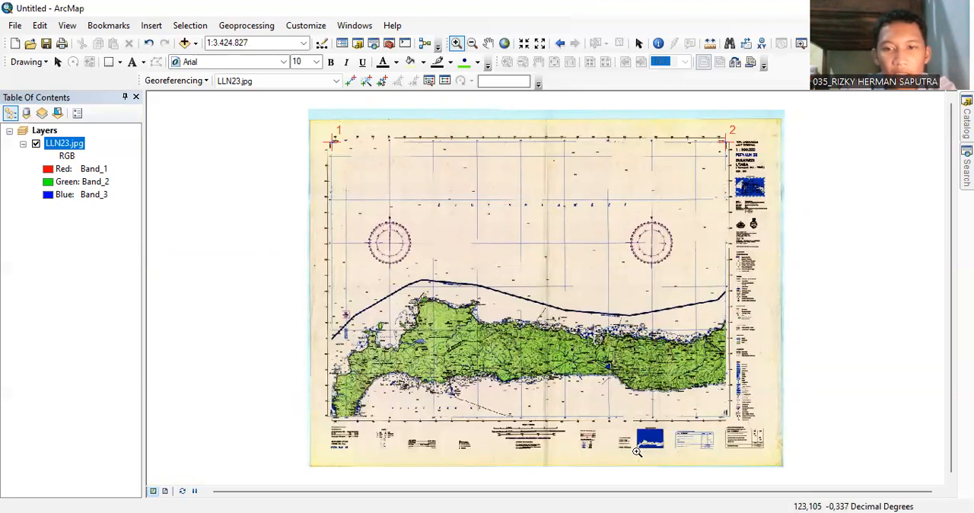
pyautogui.moveTo(708, 399); pyautogui.dragTo(758, 434)
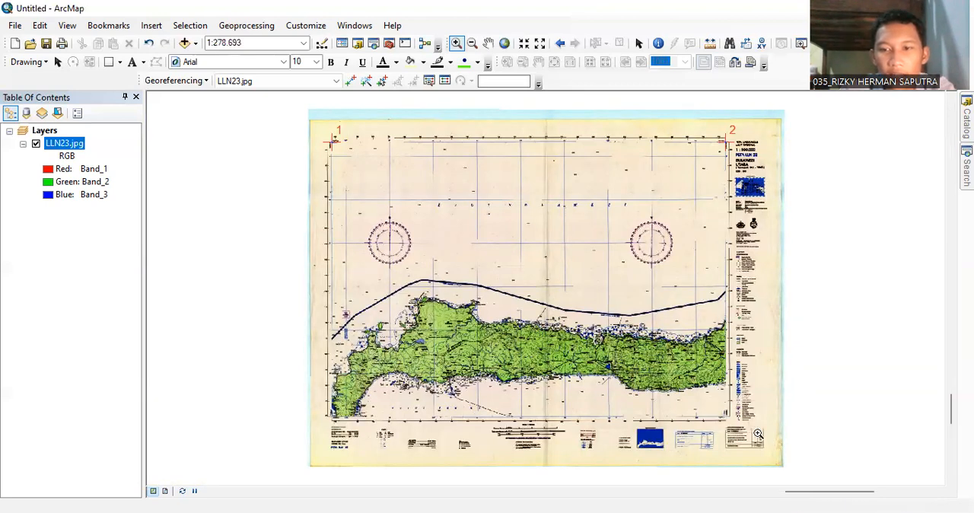
pyautogui.click(436, 287)
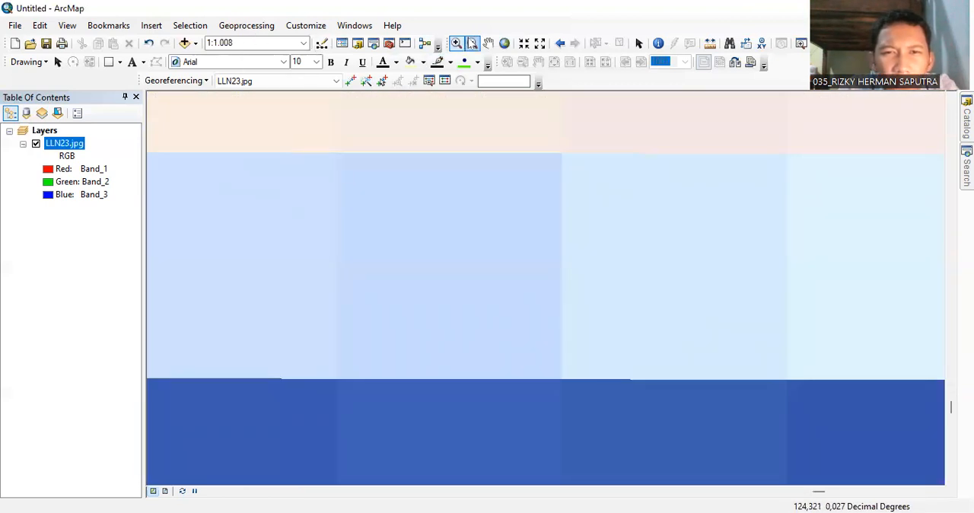
pyautogui.click(559, 44)
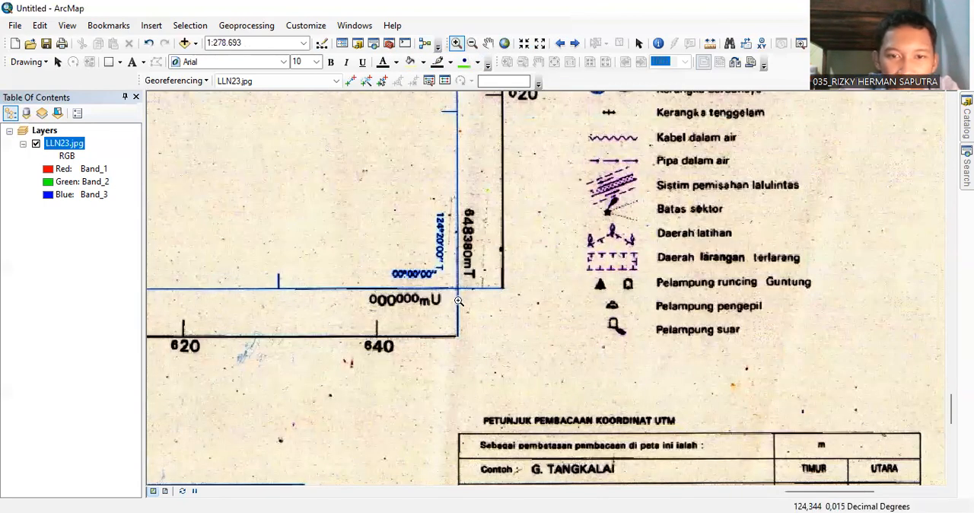
pyautogui.scroll(1, 459, 302)
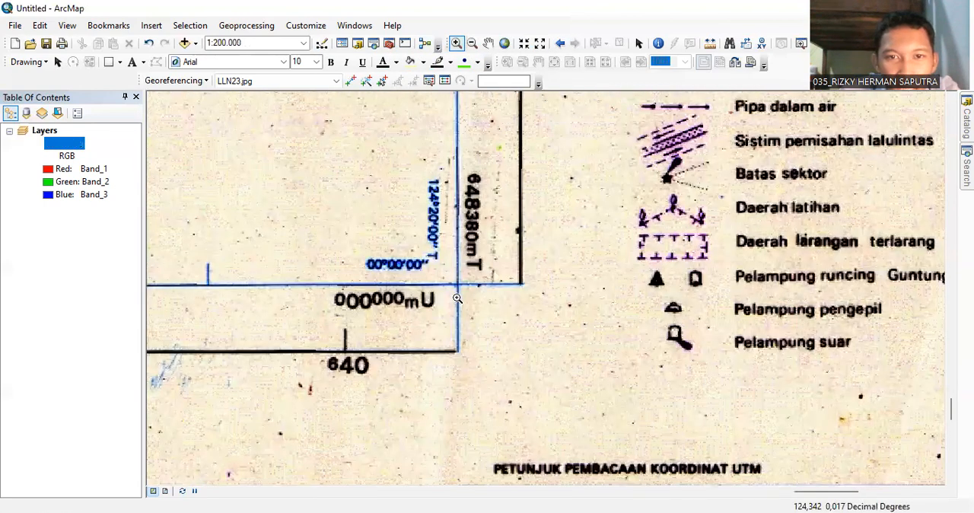
pyautogui.scroll(2, 456, 298)
pyautogui.moveTo(435, 192); pyautogui.dragTo(516, 284)
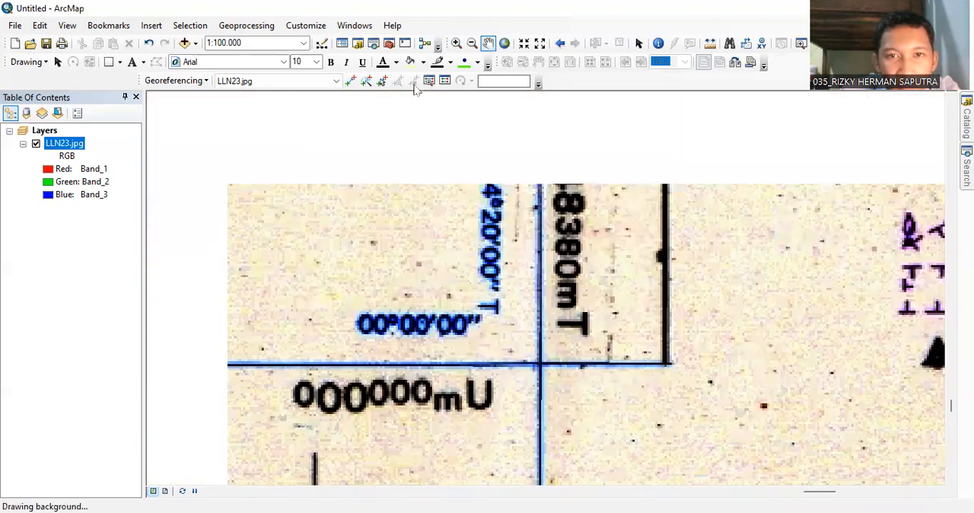
pyautogui.click(350, 81)
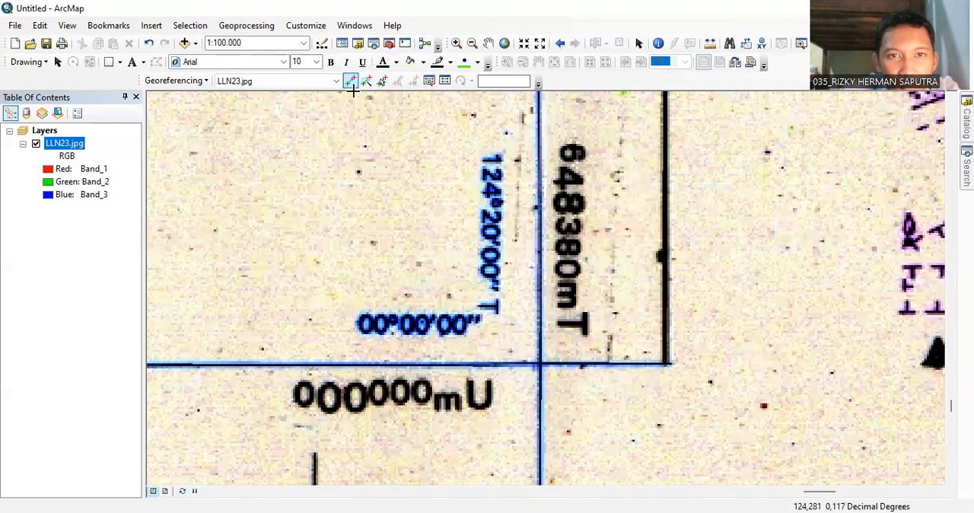
pyautogui.click(539, 363)
pyautogui.rightClick(539, 363)
pyautogui.click(574, 395)
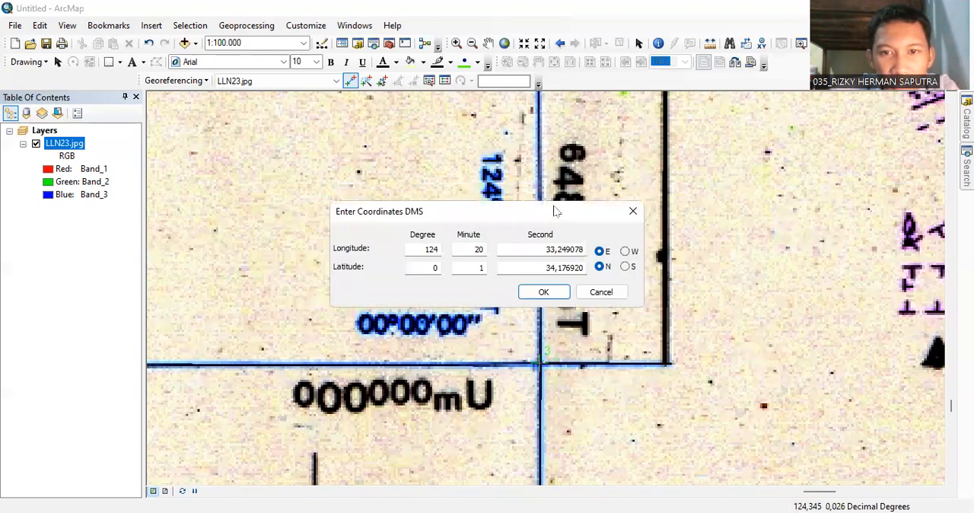
pyautogui.moveTo(555, 211); pyautogui.dragTo(369, 176)
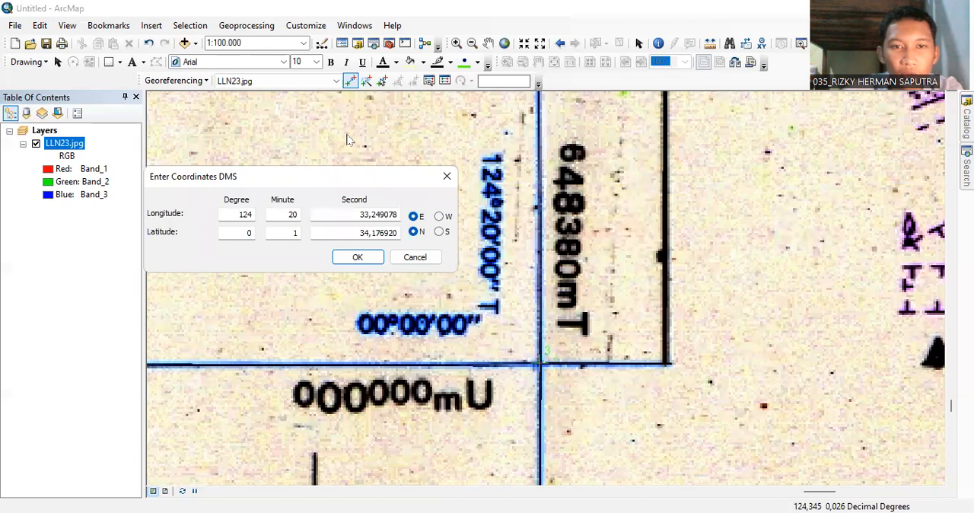
# Set the third control point's longitude to 124 degrees, 20 minutes, 00 seconds.
pyautogui.click(255, 214)
pyautogui.press('BackSpace')
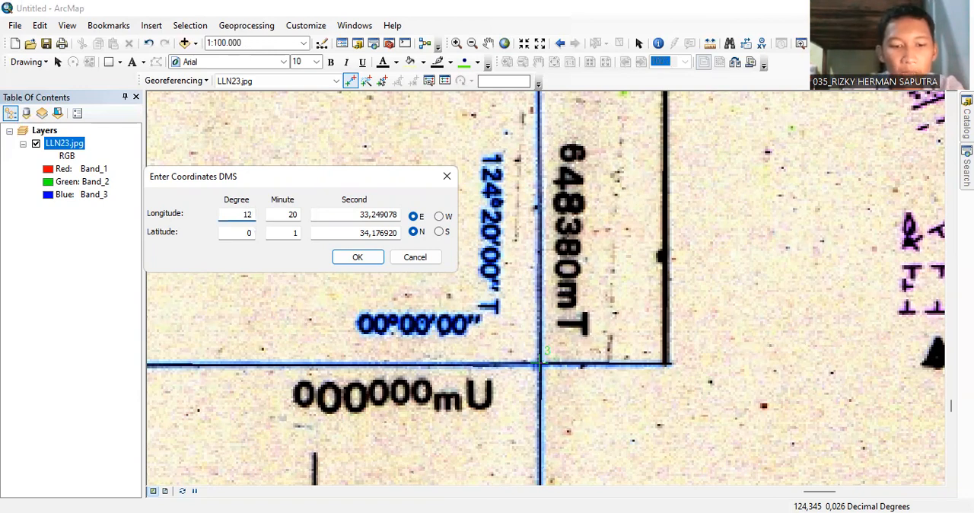
pyautogui.doubleClick(292, 214)
pyautogui.press('BackSpace')
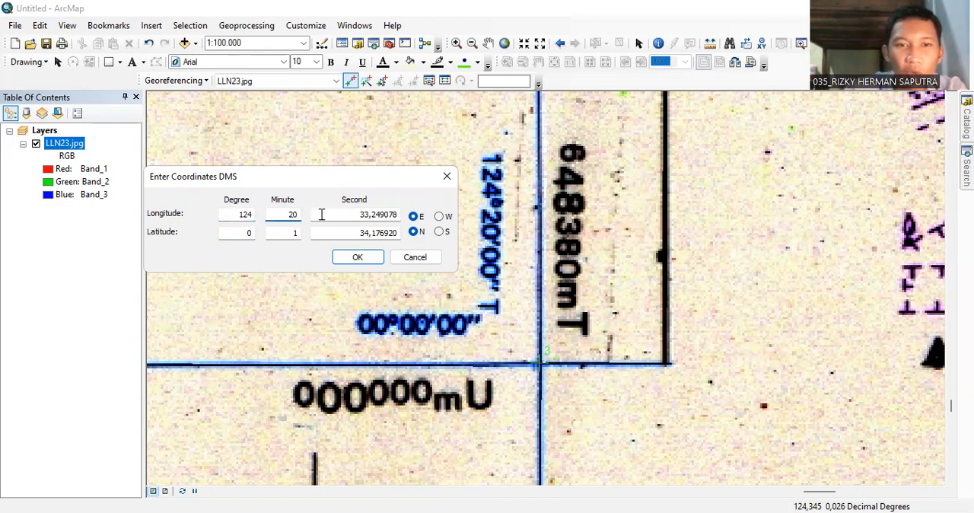
pyautogui.doubleClick(378, 214)
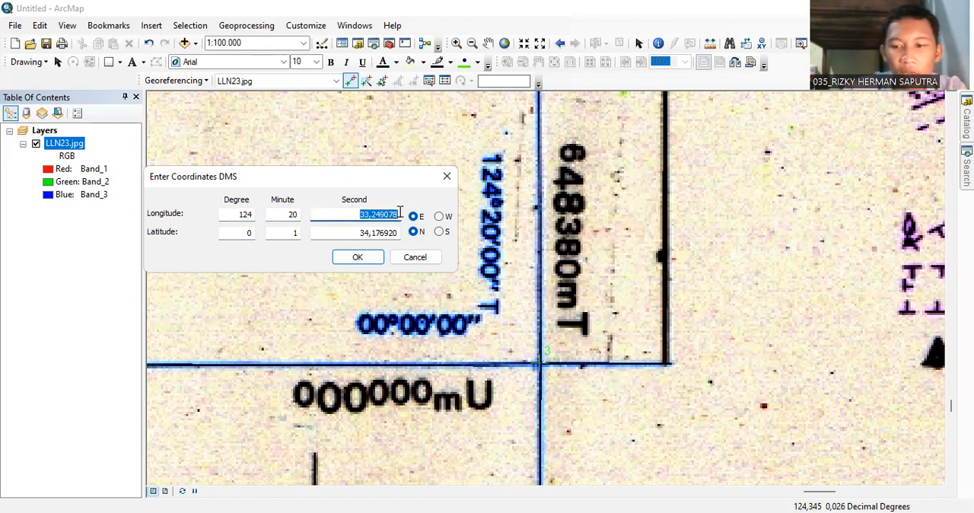
pyautogui.press('BackSpace')
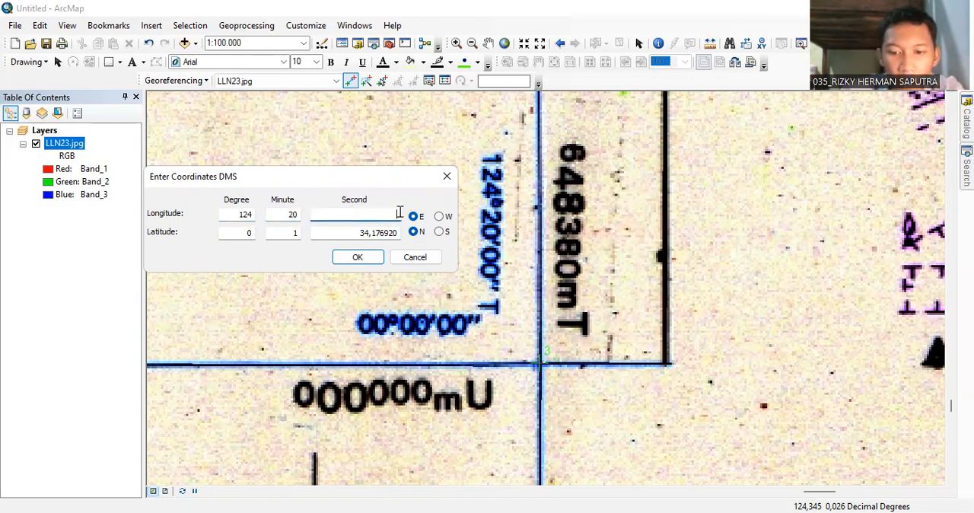
# Set the third control point's latitude to 00 degrees, 00 minutes, 00 seconds north and apply the coordinates.
pyautogui.doubleClick(242, 232)
pyautogui.click(278, 232)
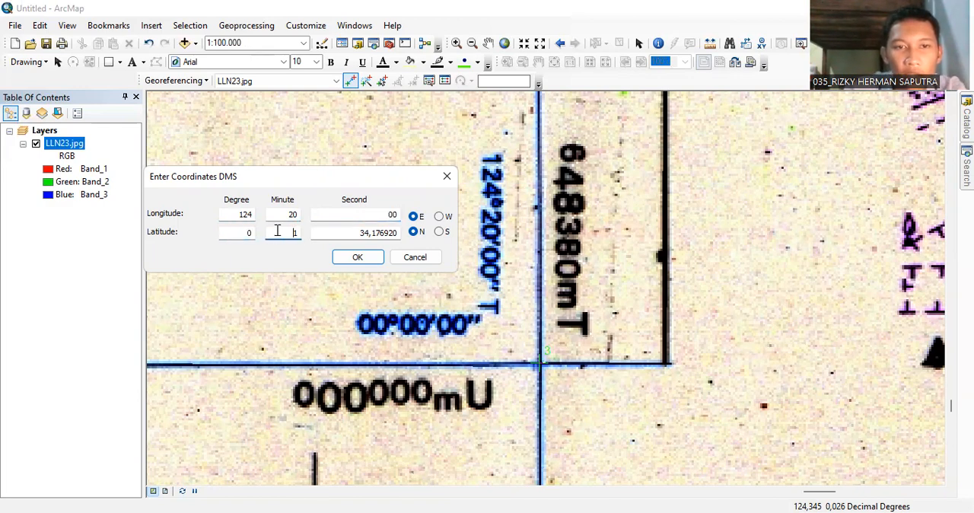
pyautogui.moveTo(278, 231); pyautogui.dragTo(310, 232)
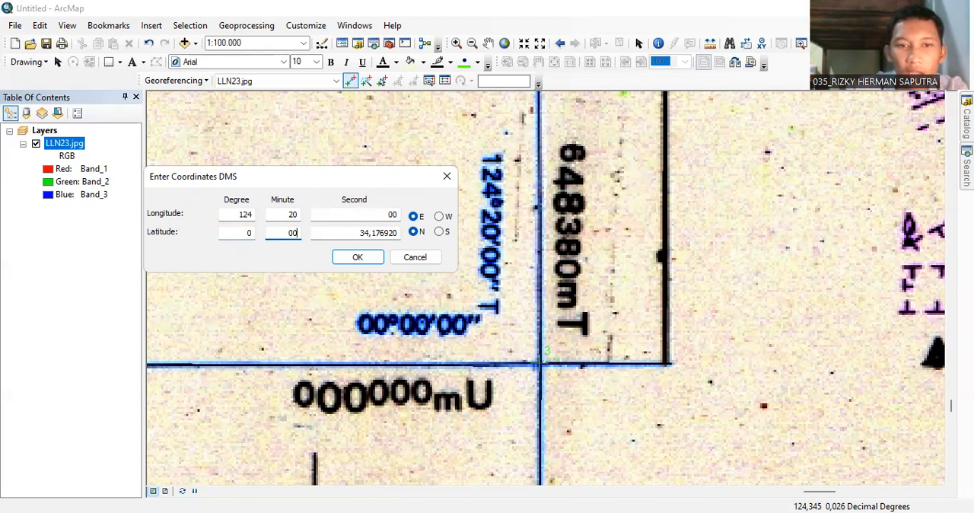
pyautogui.click(243, 232)
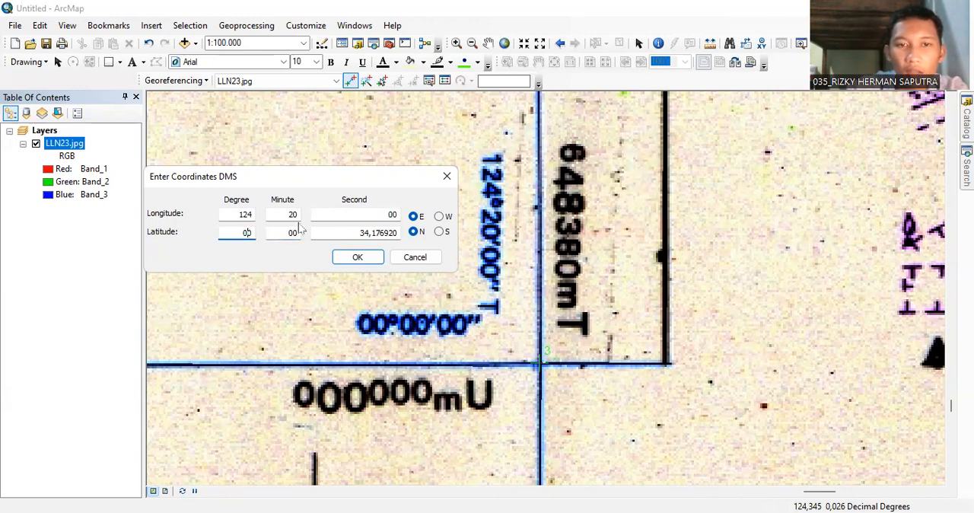
pyautogui.moveTo(361, 231); pyautogui.dragTo(432, 230)
pyautogui.press('BackSpace')
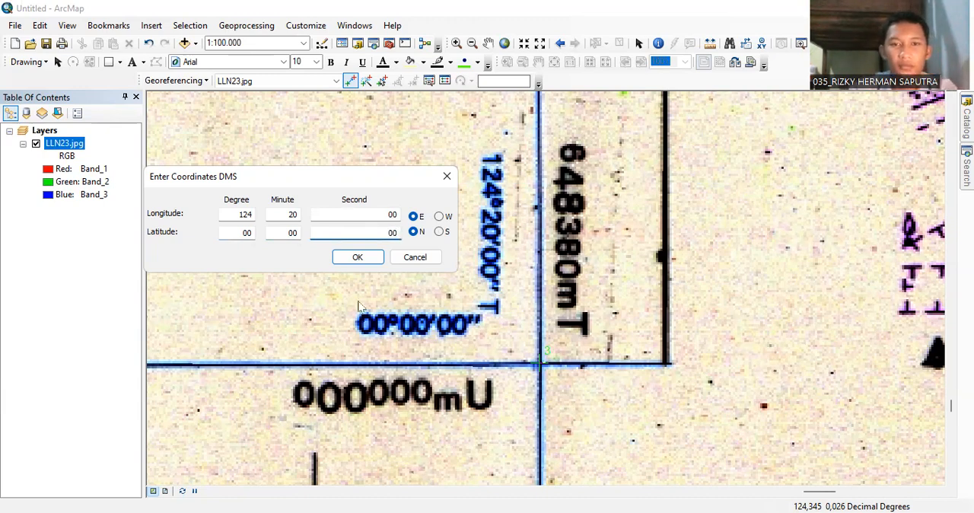
pyautogui.click(354, 257)
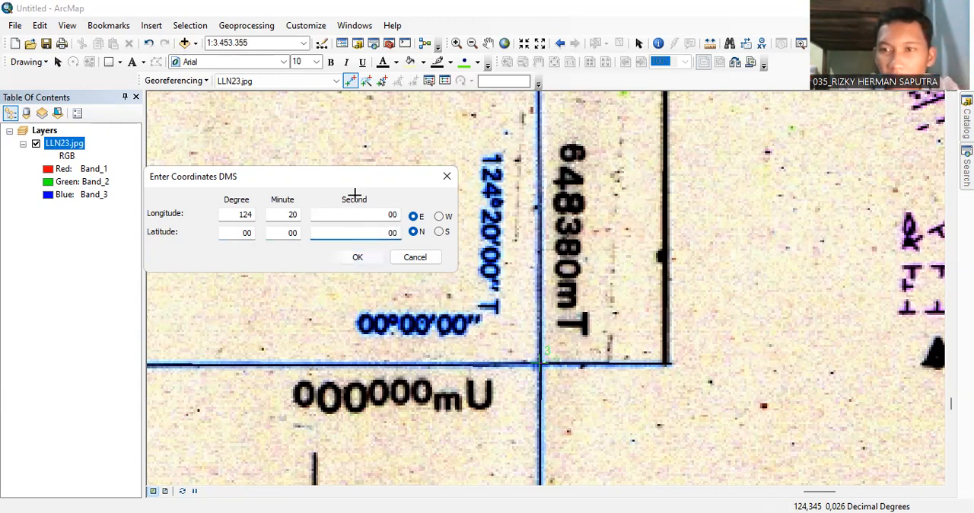
# Place a control point on the blue line crossing at the 119°50'00" T, 00°00'00" corner and open its DMS coordinate entry.
pyautogui.click(472, 43)
pyautogui.click(413, 203)
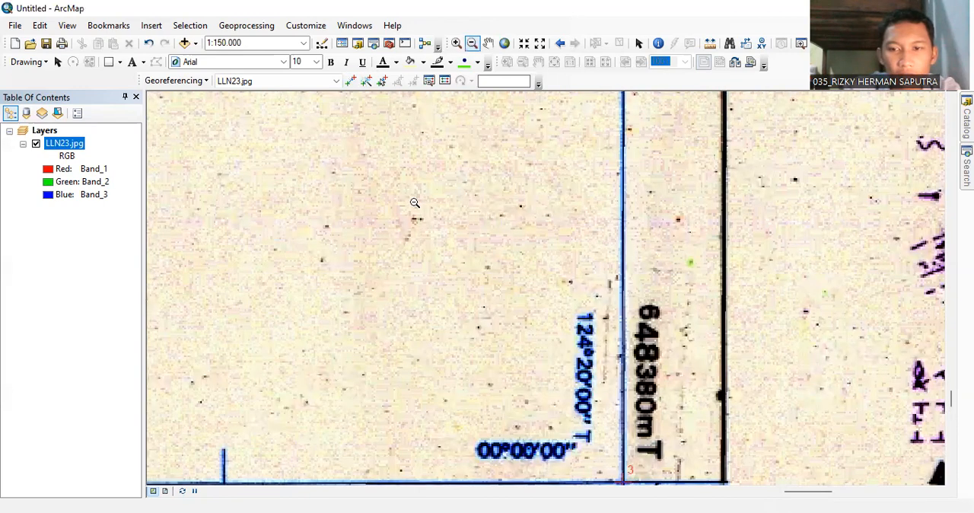
pyautogui.click(415, 204)
pyautogui.click(438, 278)
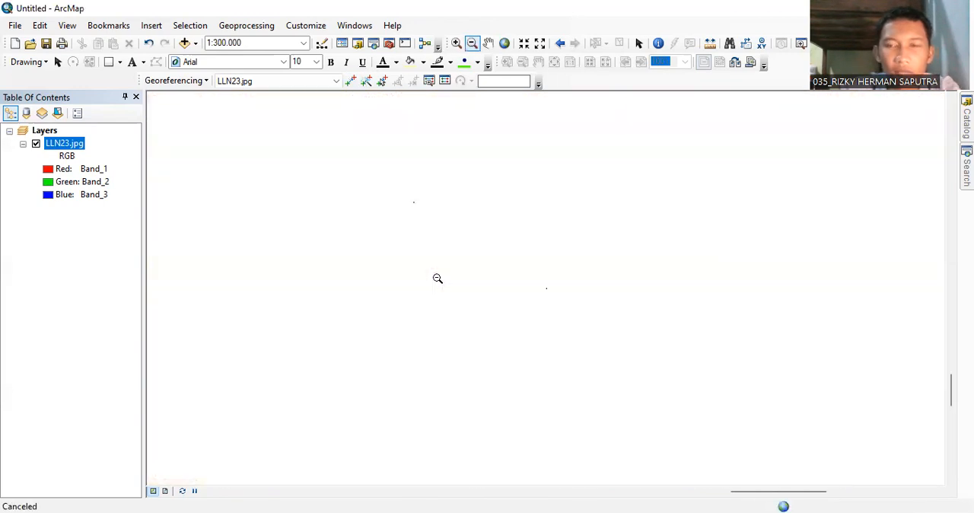
pyautogui.click(437, 279)
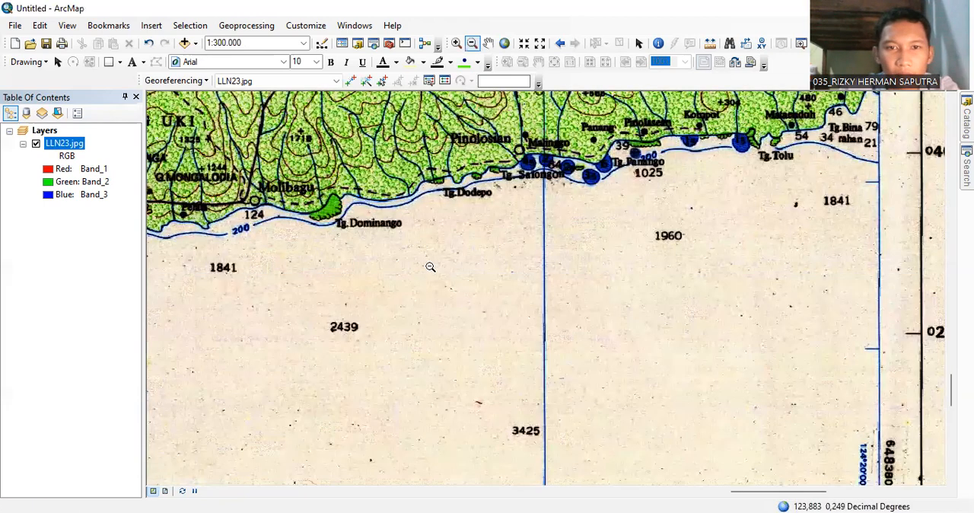
pyautogui.click(357, 237)
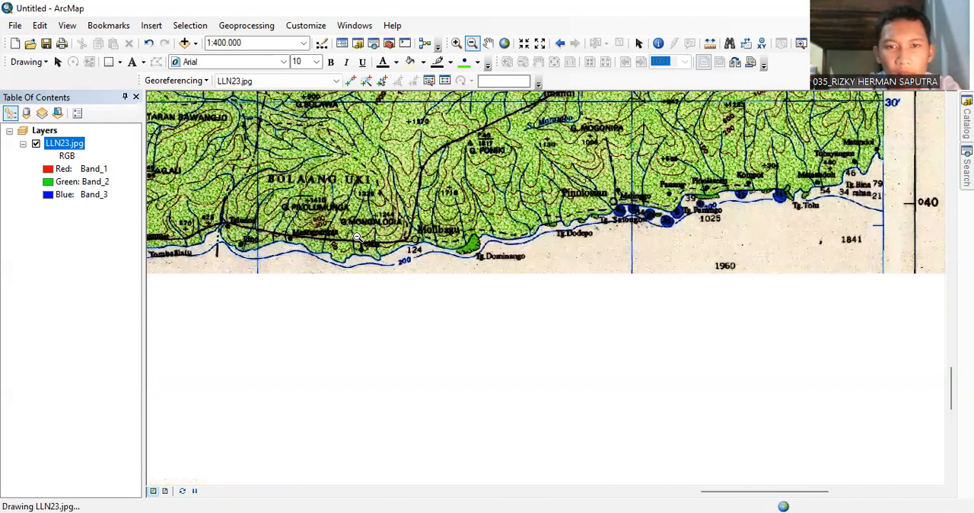
pyautogui.click(359, 239)
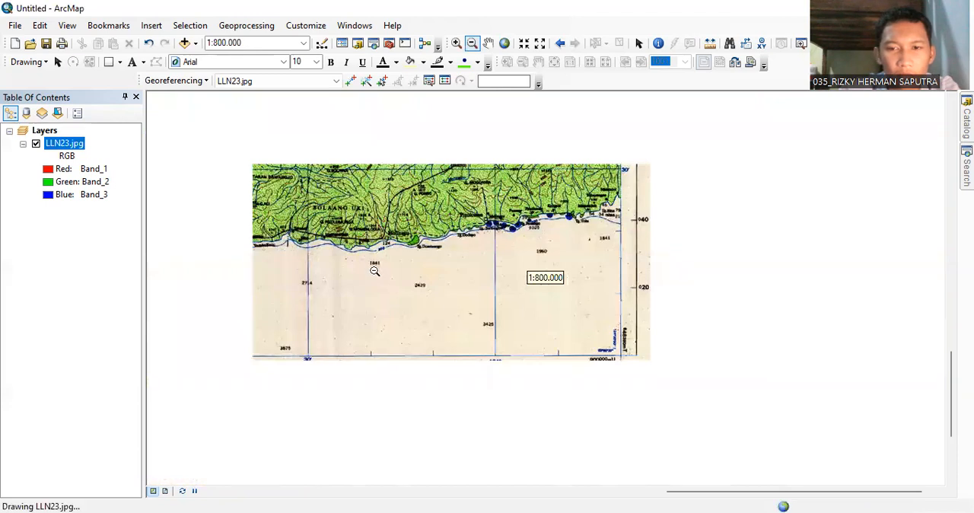
pyautogui.click(401, 276)
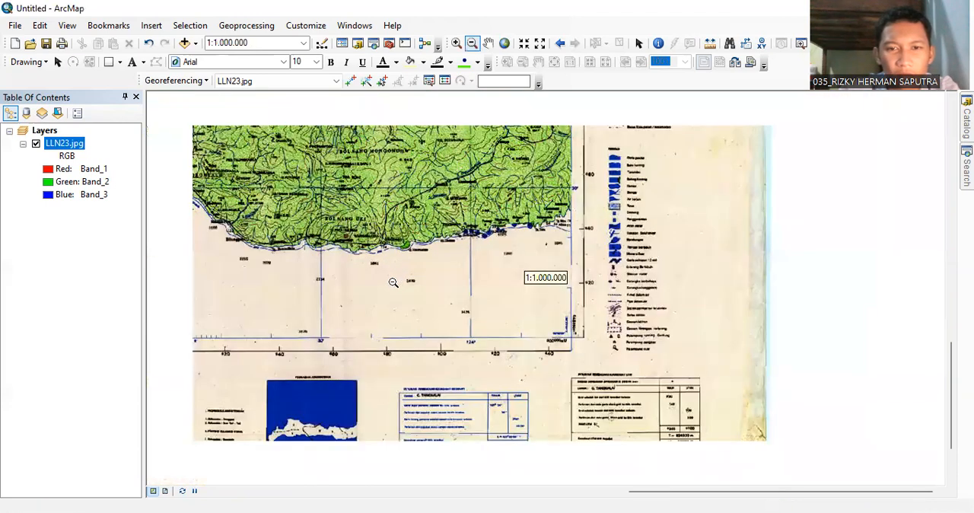
pyautogui.click(392, 282)
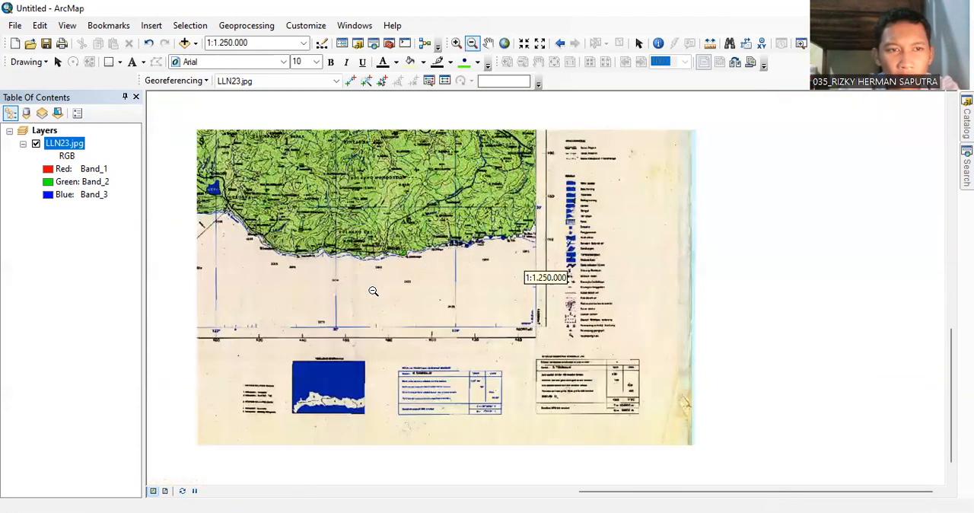
pyautogui.click(354, 301)
pyautogui.scroll(-2, 388, 297)
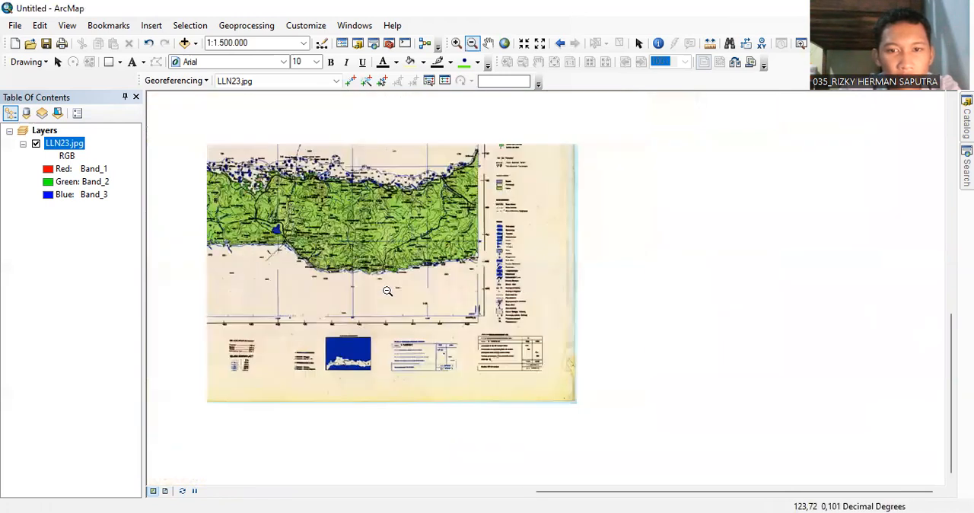
pyautogui.click(488, 43)
pyautogui.moveTo(411, 153); pyautogui.dragTo(445, 166)
pyautogui.moveTo(525, 180); pyautogui.dragTo(659, 198)
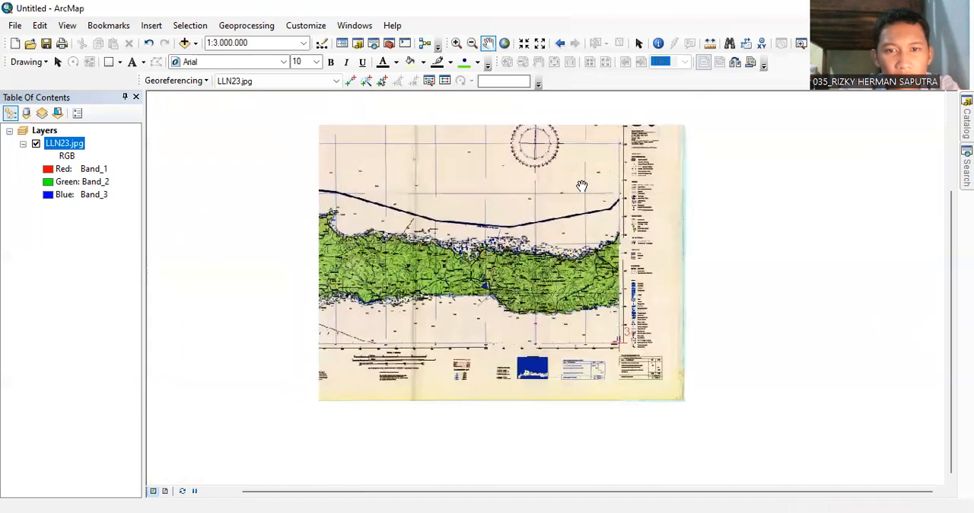
pyautogui.moveTo(447, 233); pyautogui.dragTo(516, 242)
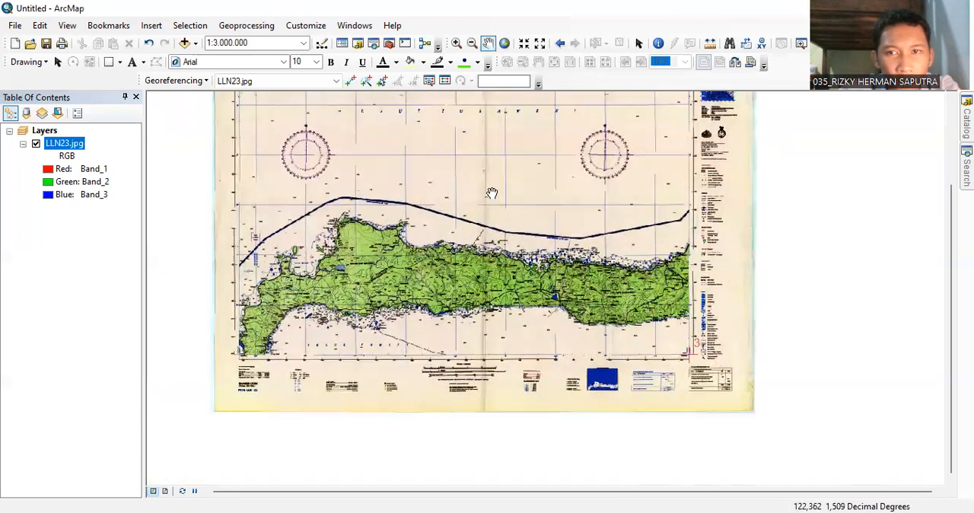
pyautogui.click(457, 44)
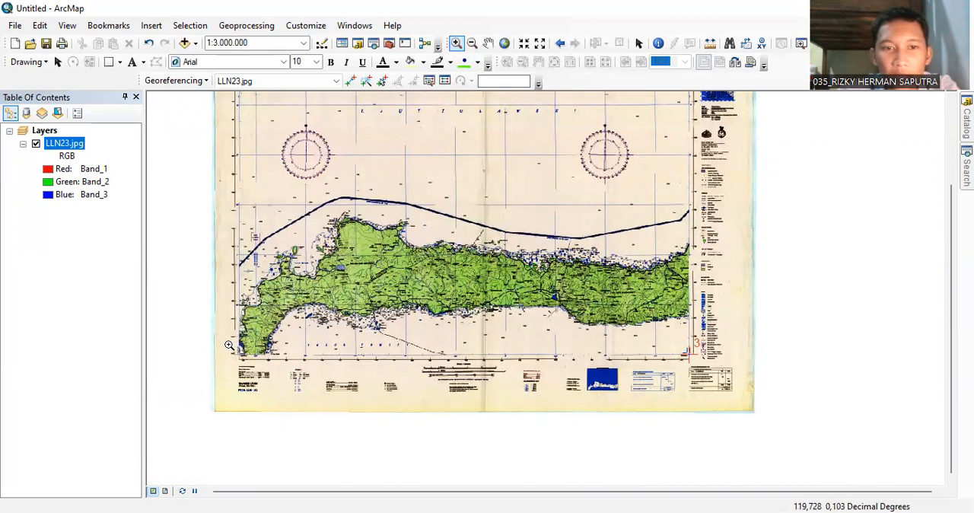
pyautogui.moveTo(235, 347); pyautogui.dragTo(284, 363)
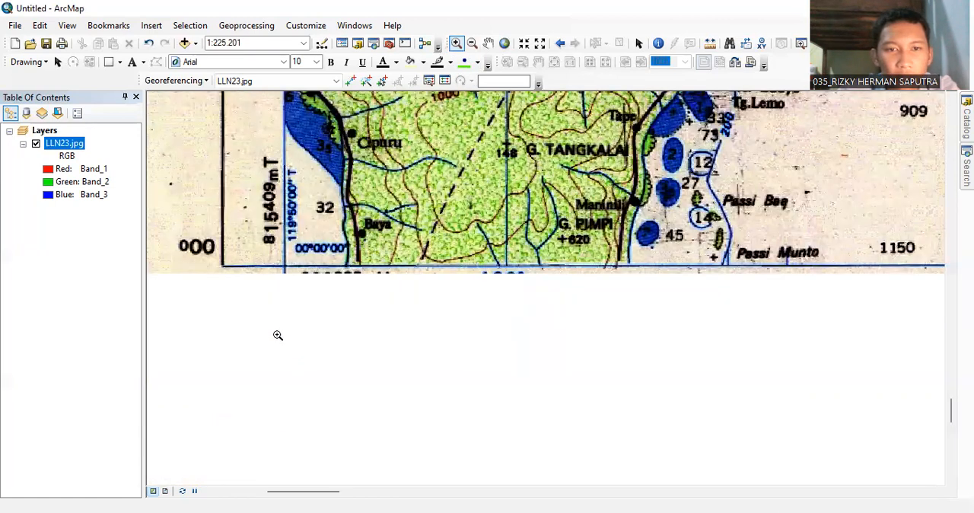
pyautogui.scroll(-1, 321, 227)
pyautogui.scroll(-1, 316, 227)
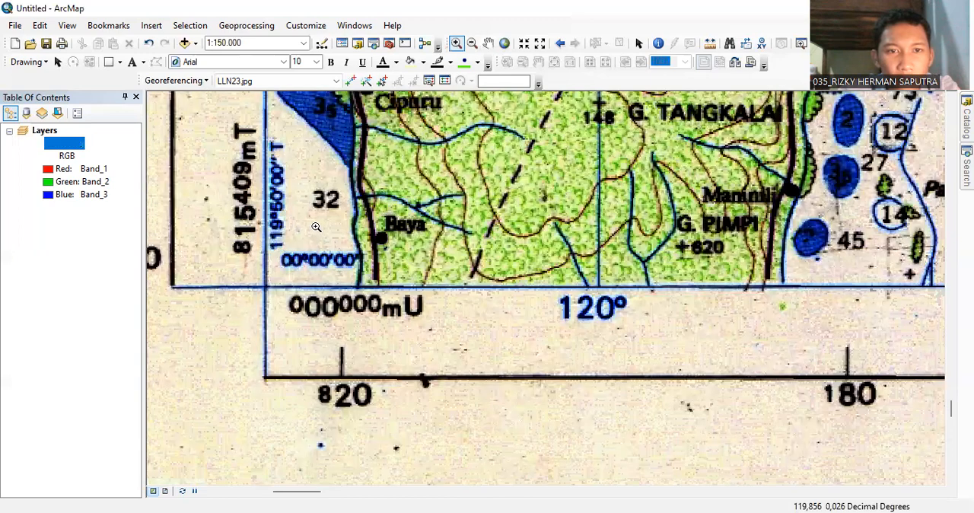
pyautogui.scroll(-2, 316, 227)
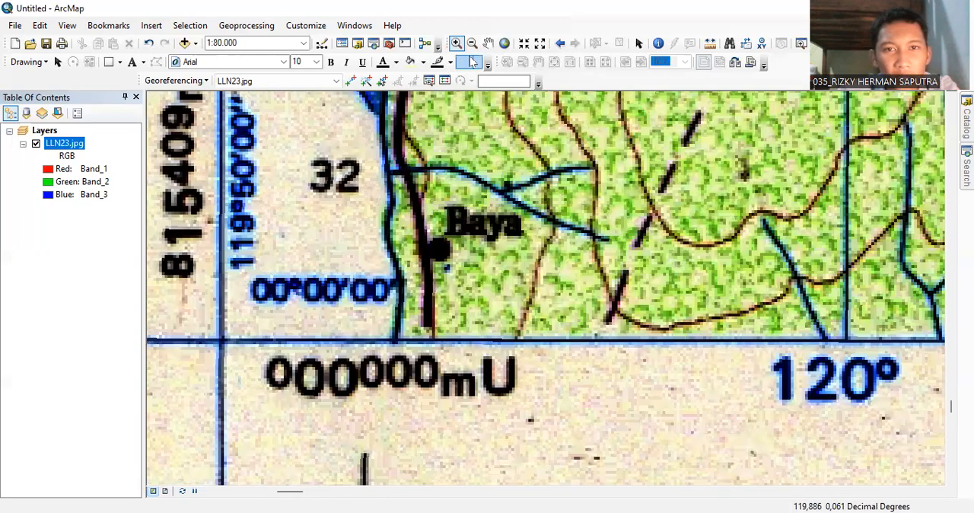
pyautogui.click(488, 43)
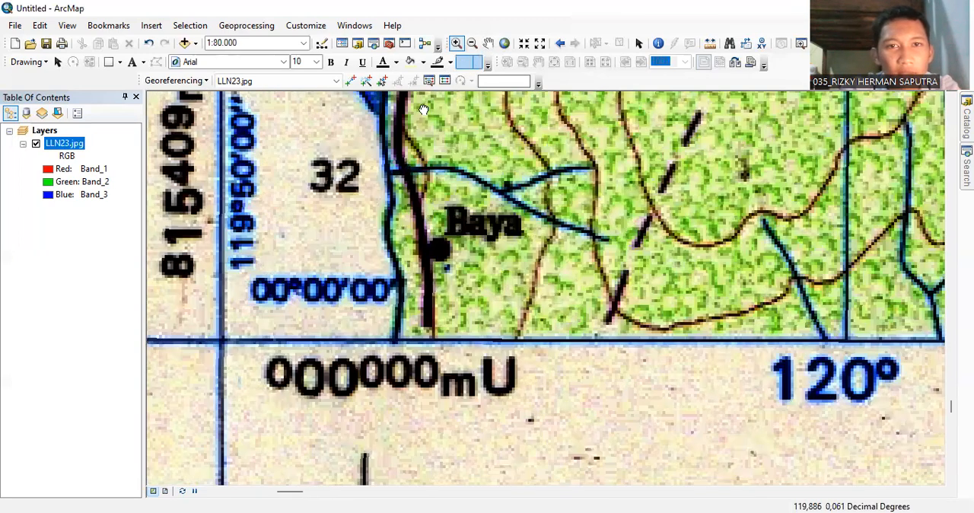
pyautogui.moveTo(424, 106); pyautogui.dragTo(425, 138)
pyautogui.click(351, 81)
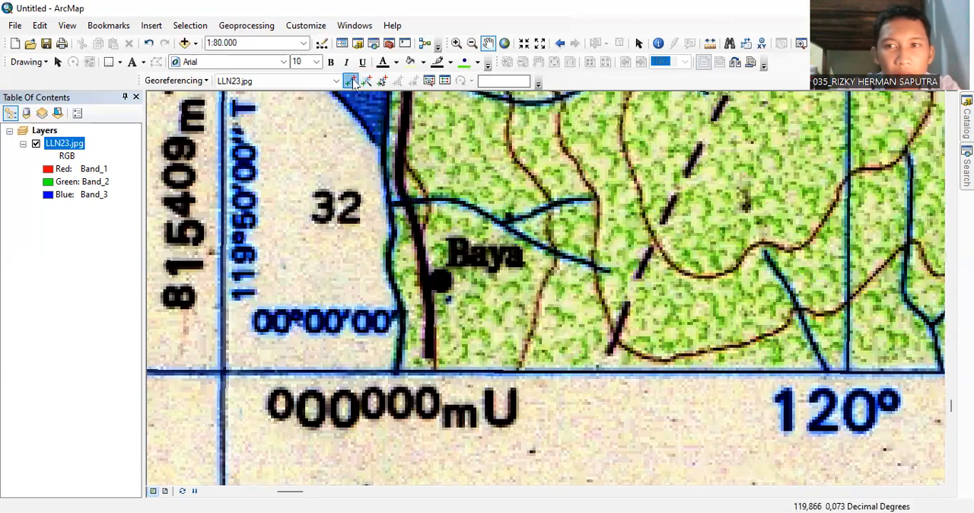
pyautogui.rightClick(220, 370)
pyautogui.click(261, 394)
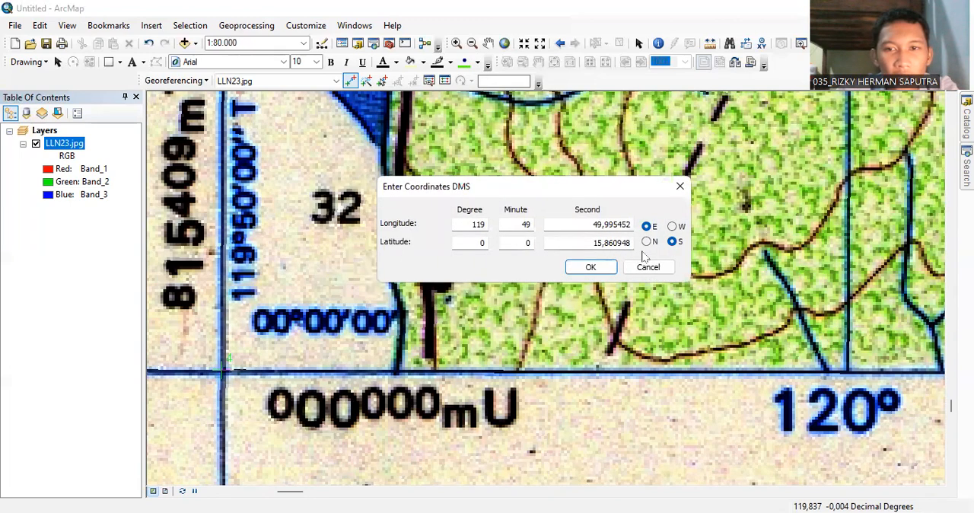
# Set the fourth control point's latitude direction to north and its longitude to 119 degrees, 50 minutes, 00 seconds.
pyautogui.click(646, 242)
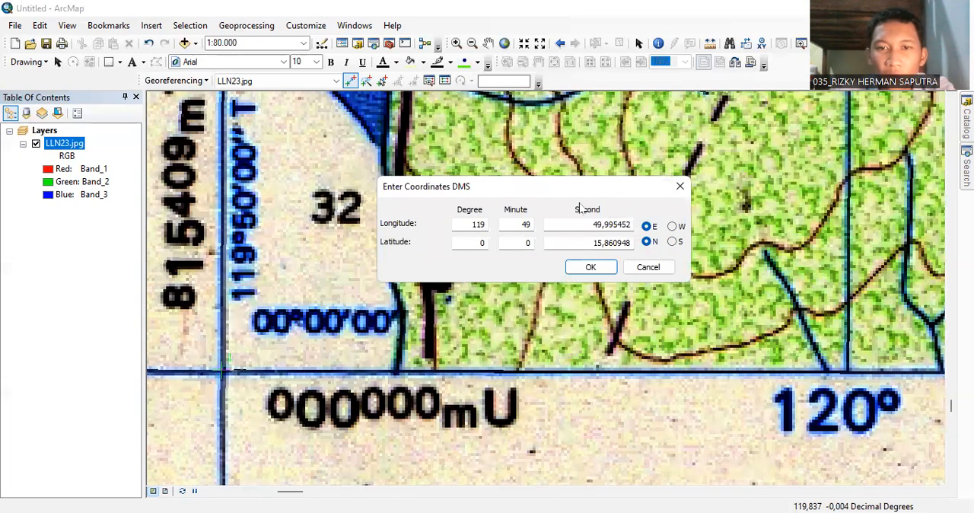
pyautogui.doubleClick(515, 225)
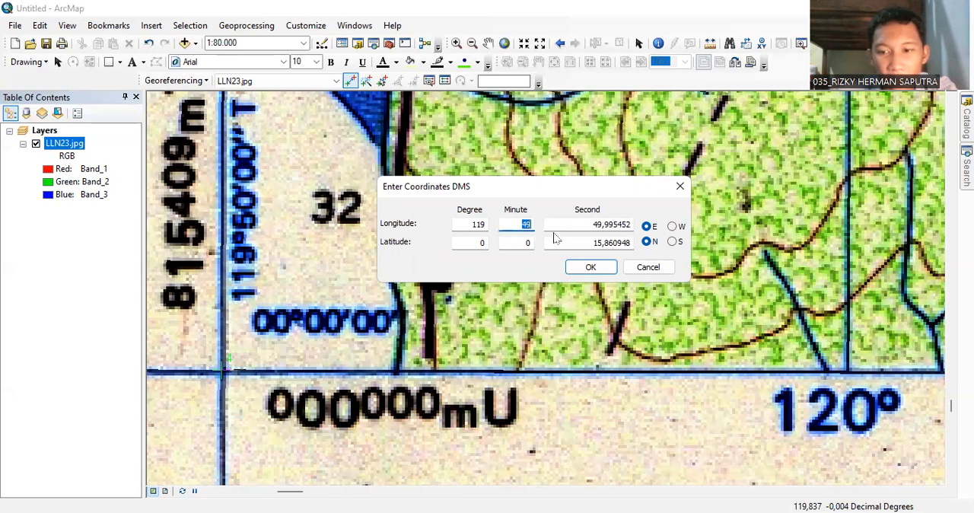
pyautogui.press('BackSpace')
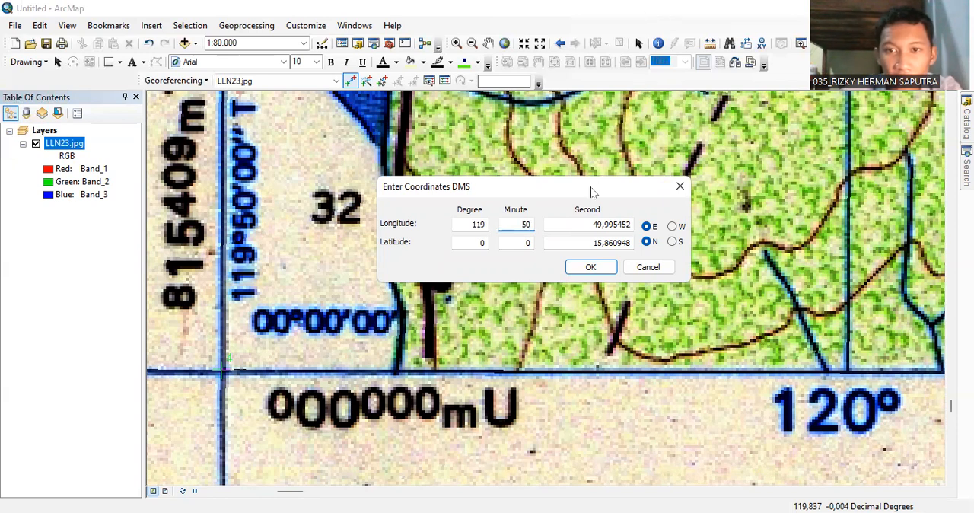
pyautogui.doubleClick(590, 223)
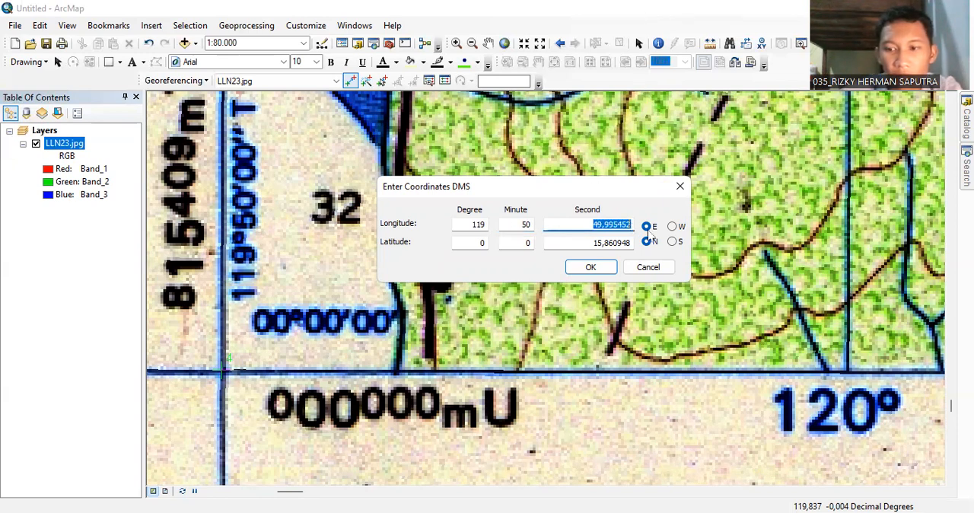
pyautogui.press('BackSpace')
pyautogui.write('00')
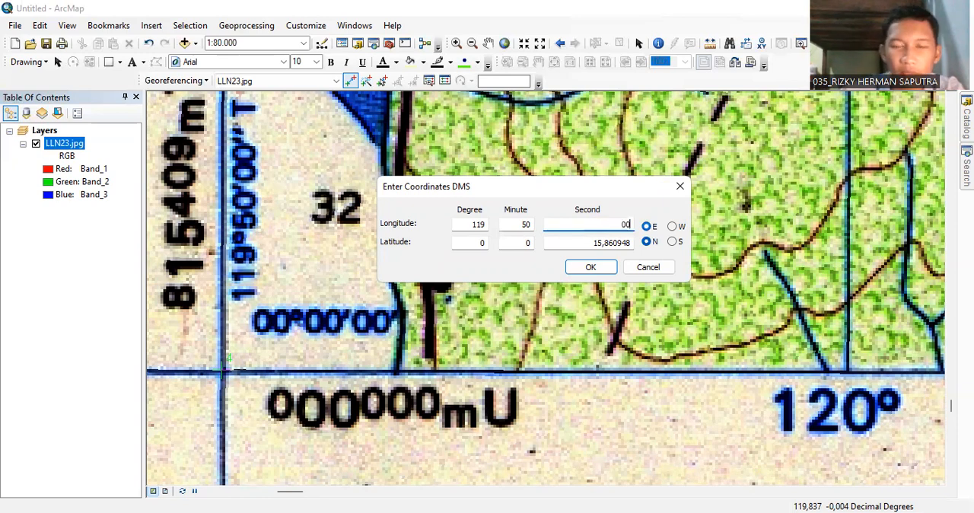
# Set the fourth control point's latitude to 00 degrees, 00 minutes, 00 seconds and apply the coordinates.
pyautogui.click(481, 244)
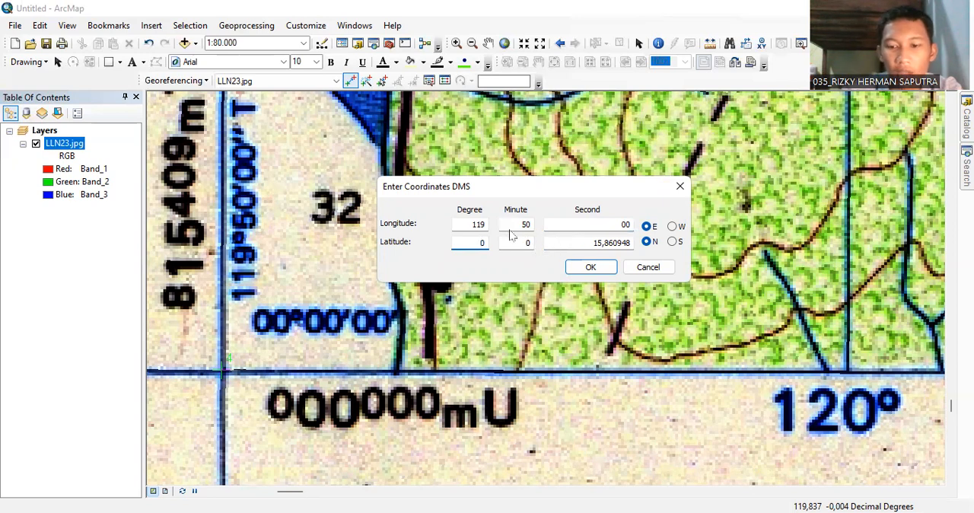
pyautogui.click(530, 243)
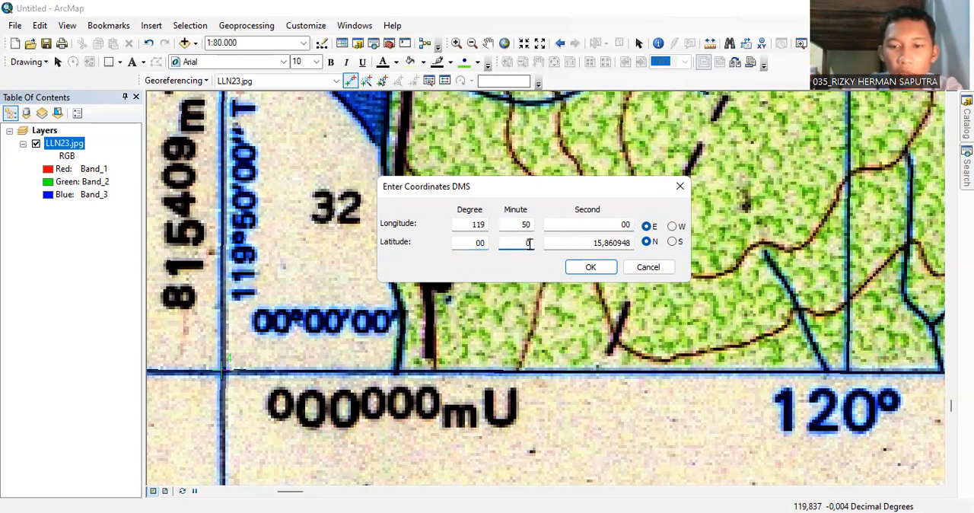
pyautogui.doubleClick(591, 242)
pyautogui.write('00')
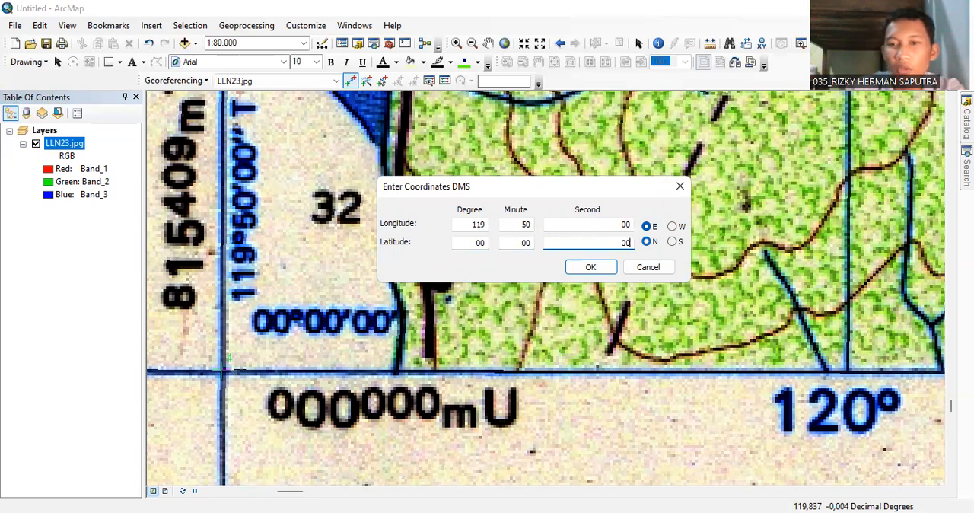
pyautogui.click(592, 268)
# Examine the whole map sheet with the control points at its four frame corners.
pyautogui.click(472, 42)
pyautogui.click(523, 195)
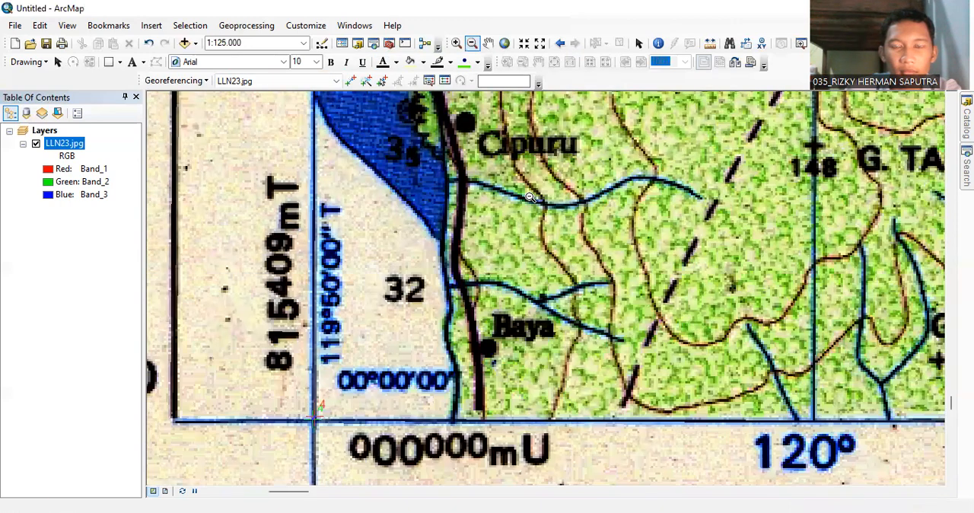
pyautogui.click(530, 196)
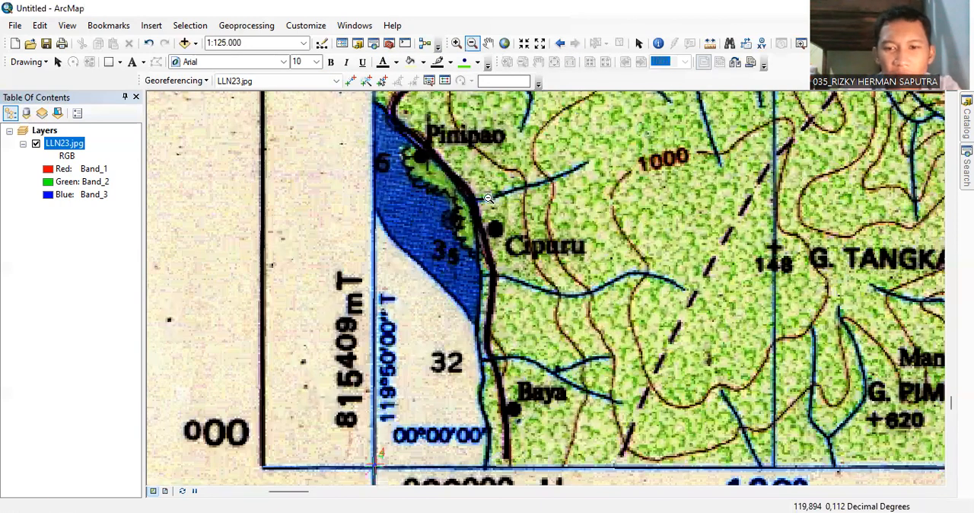
pyautogui.scroll(-5, 488, 198)
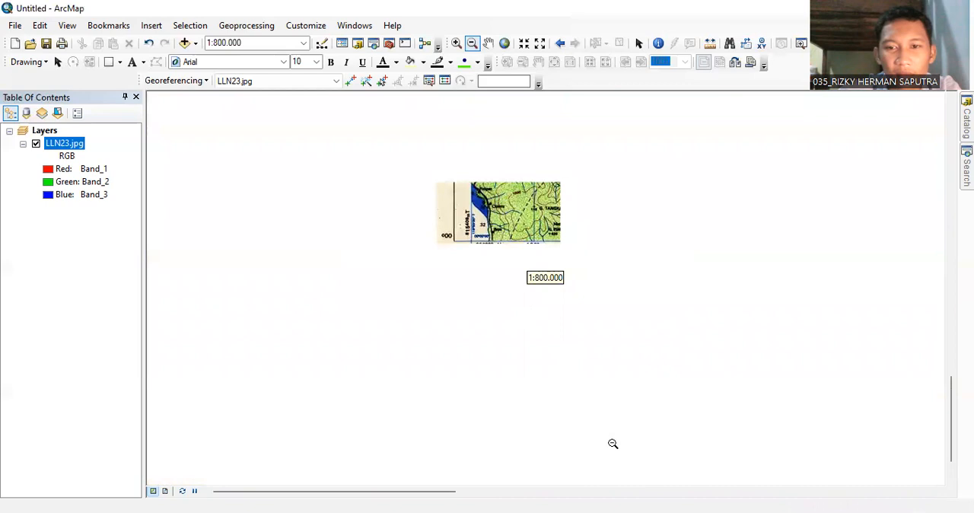
pyautogui.scroll(-5, 558, 280)
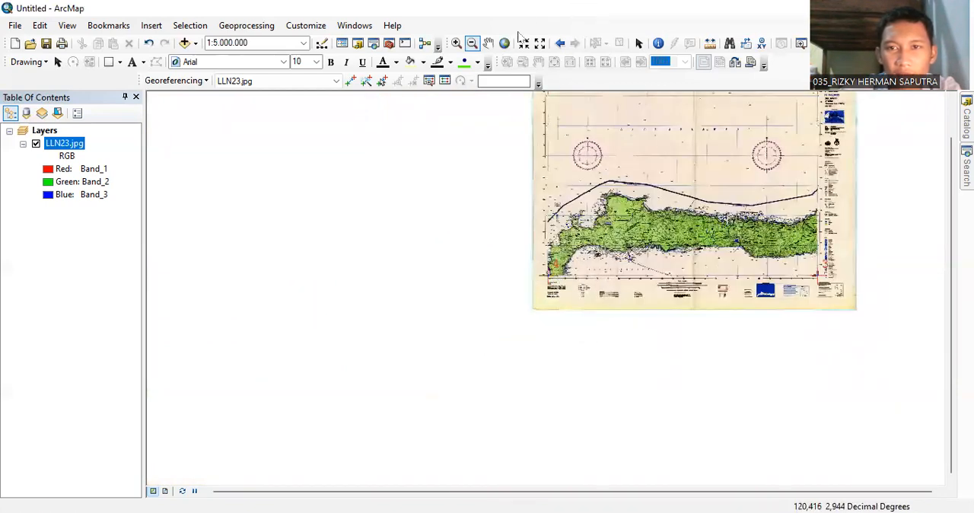
pyautogui.click(487, 43)
pyautogui.moveTo(587, 175); pyautogui.dragTo(454, 309)
pyautogui.moveTo(486, 262); pyautogui.dragTo(479, 234)
pyautogui.scroll(-2, 495, 241)
pyautogui.scroll(3, 496, 241)
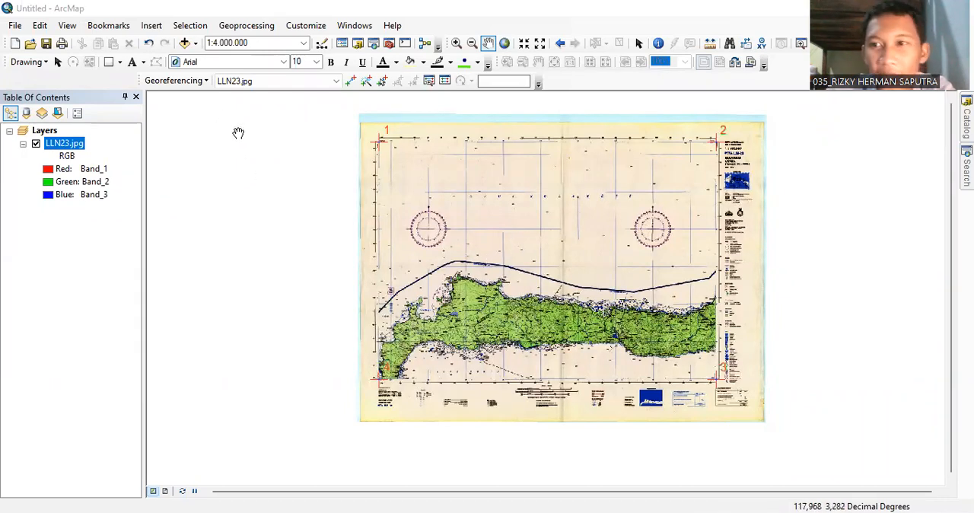
# Open the Rectify settings for LLN23.jpg and replace the output file name with the author's first name.
pyautogui.click(205, 81)
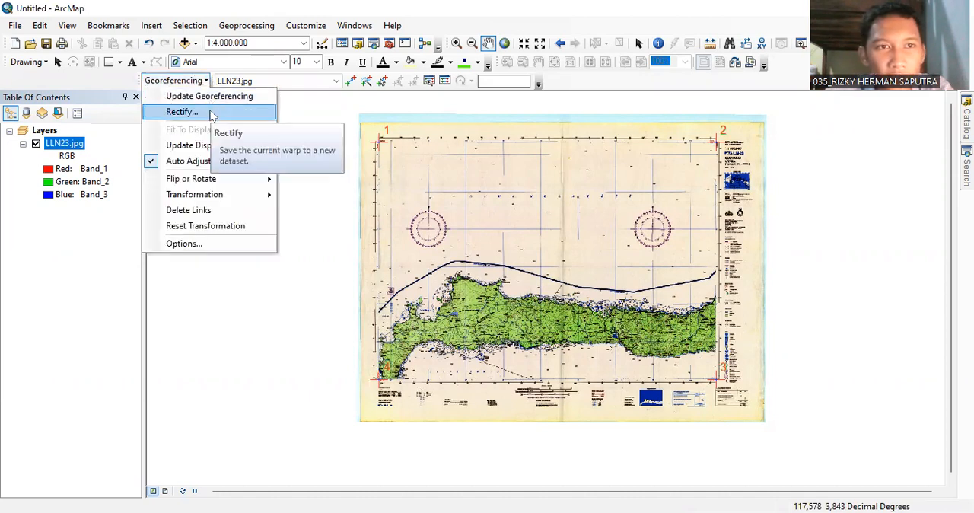
pyautogui.click(212, 113)
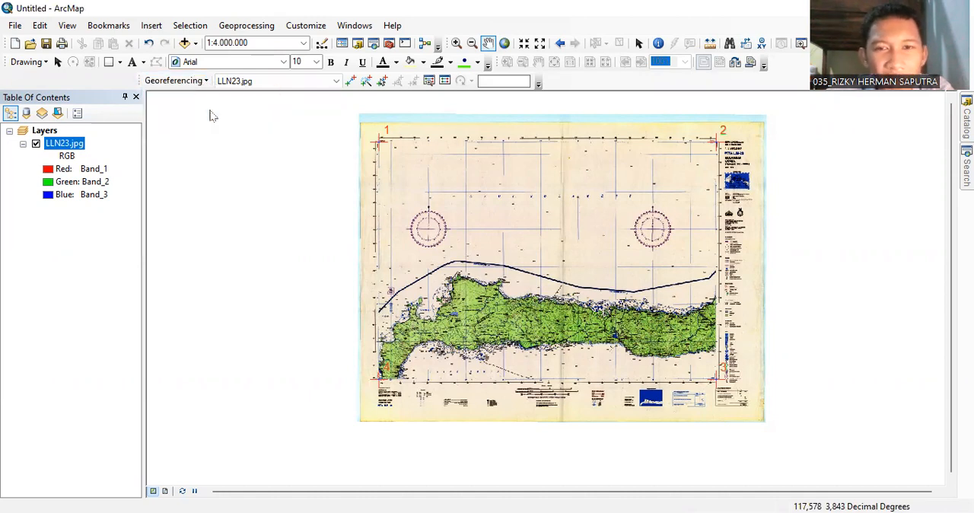
pyautogui.click(453, 289)
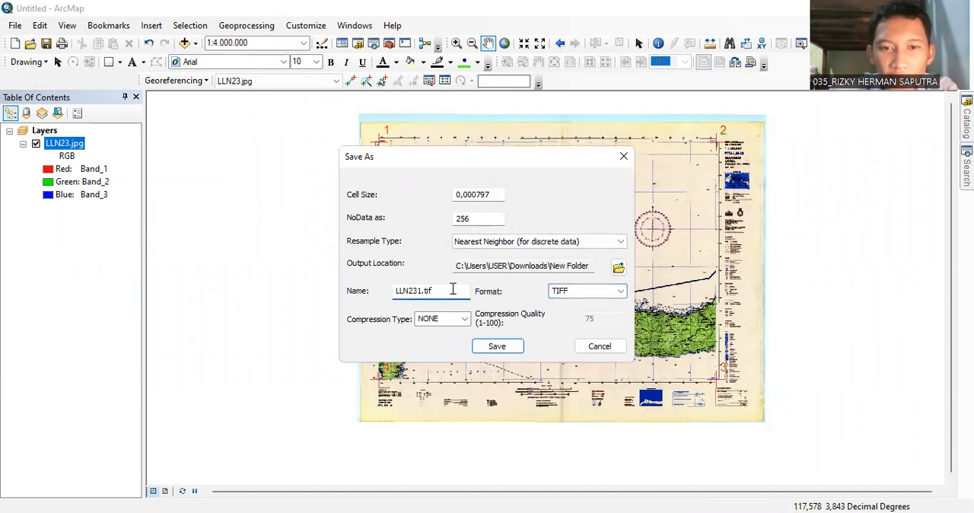
pyautogui.press('BackSpace')
pyautogui.press('BackSpace')
pyautogui.press('BackSpace')
pyautogui.press('BackSpace')
pyautogui.press('BackSpace')
pyautogui.press('BackSpace')
pyautogui.press('BackSpace')
pyautogui.press('BackSpace')
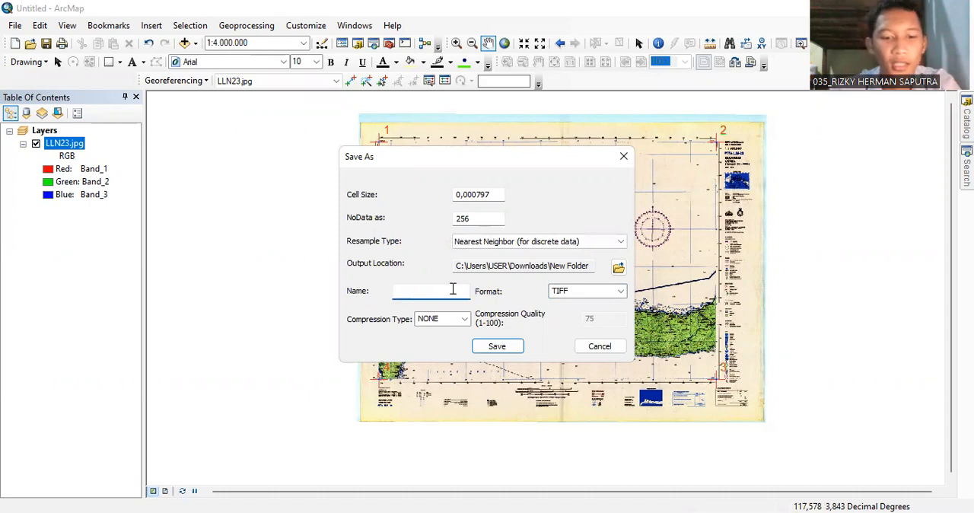
pyautogui.write('RIZKY')
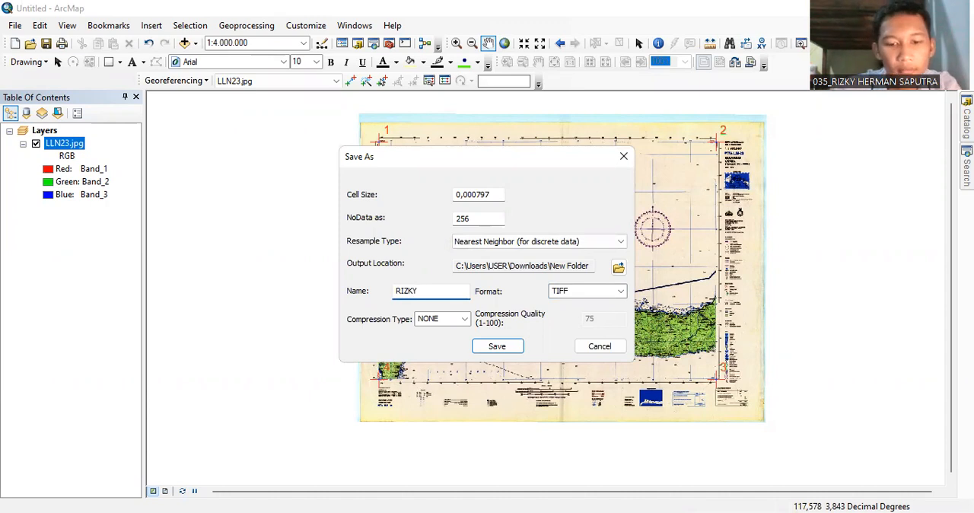
# Try to add an output workspace inside New Folder, named with the author's name followed by PEMETAAN.
pyautogui.click(619, 268)
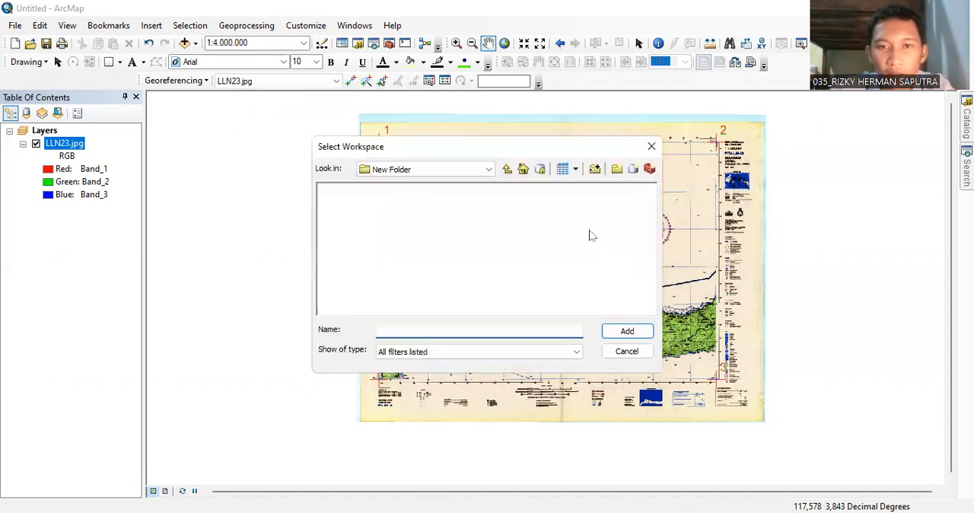
pyautogui.click(487, 167)
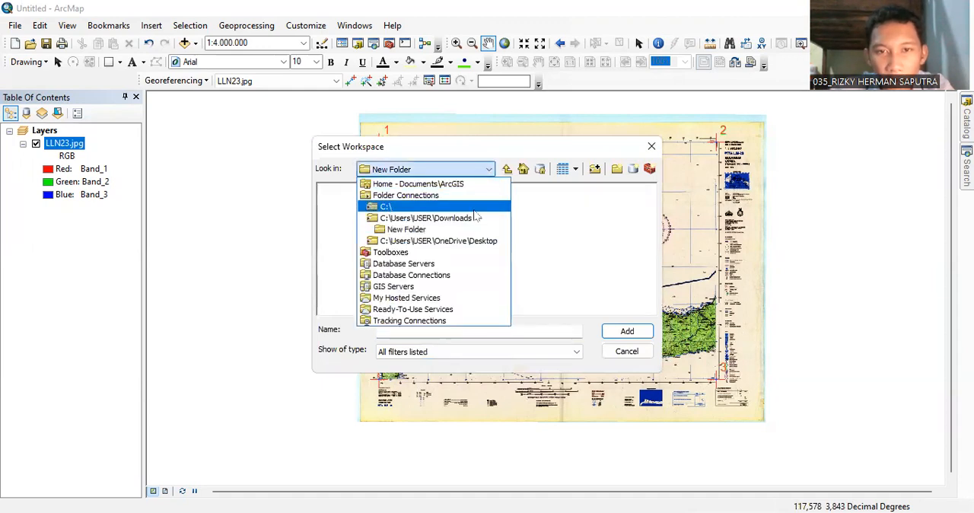
pyautogui.click(474, 230)
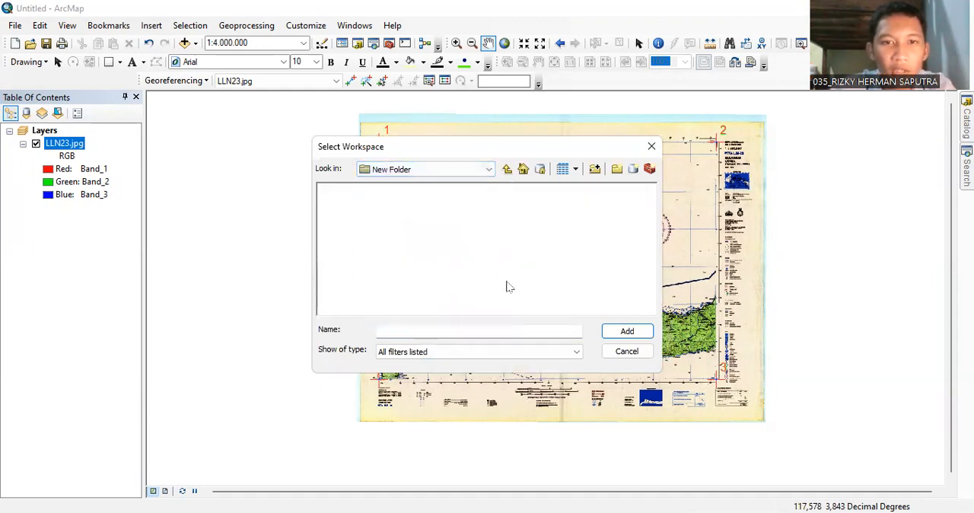
pyautogui.click(627, 335)
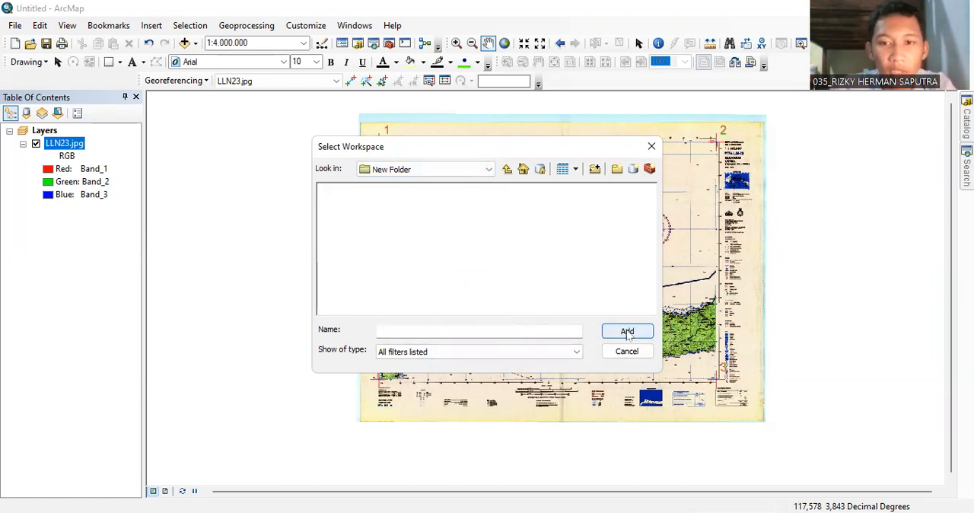
pyautogui.click(550, 326)
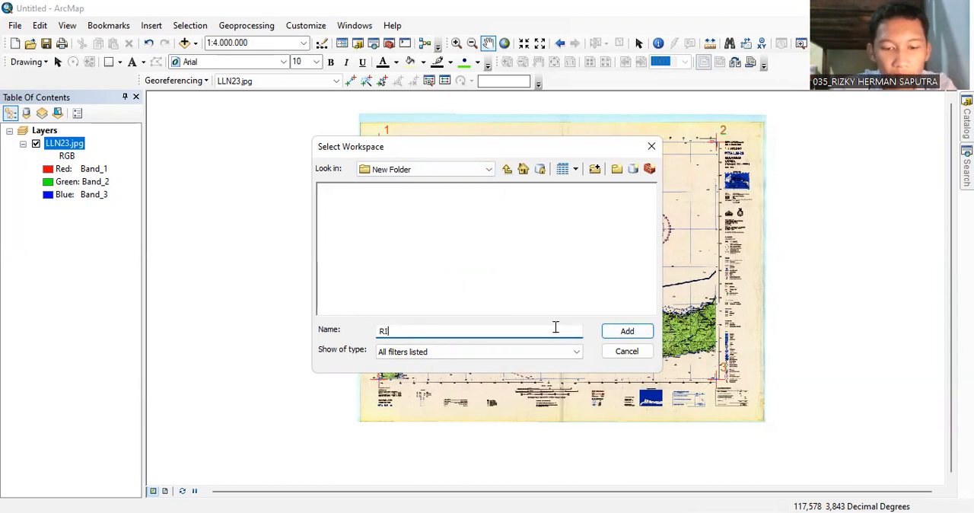
pyautogui.write('RIZKY HERMAN PEMETAAN')
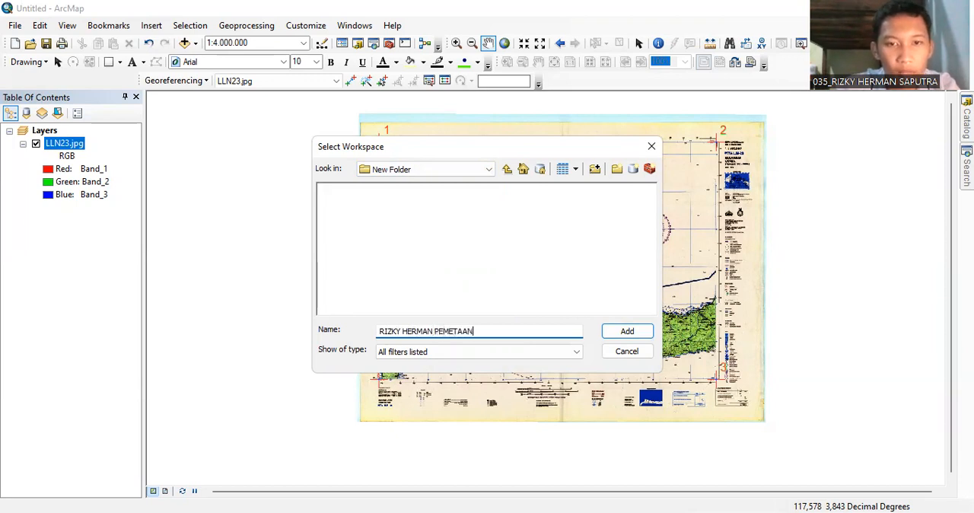
pyautogui.click(616, 330)
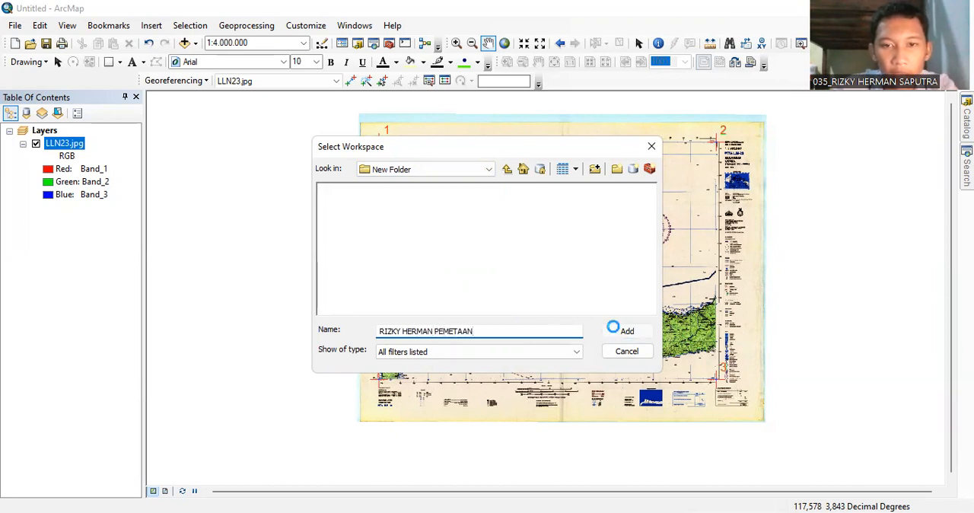
# Choose New Folder in C:\Users\USER\Downloads as the output location and save the rectified map in TIFF format.
pyautogui.click(488, 169)
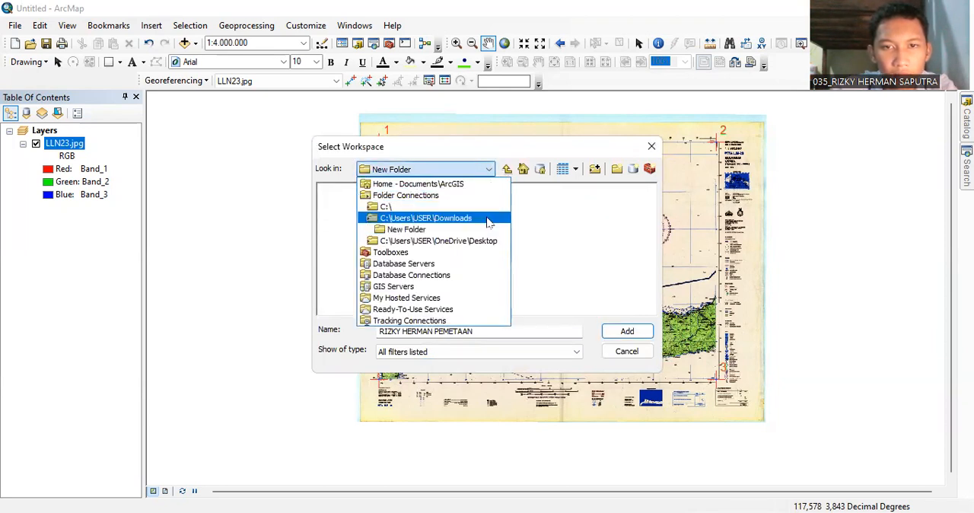
pyautogui.click(490, 218)
pyautogui.click(649, 310)
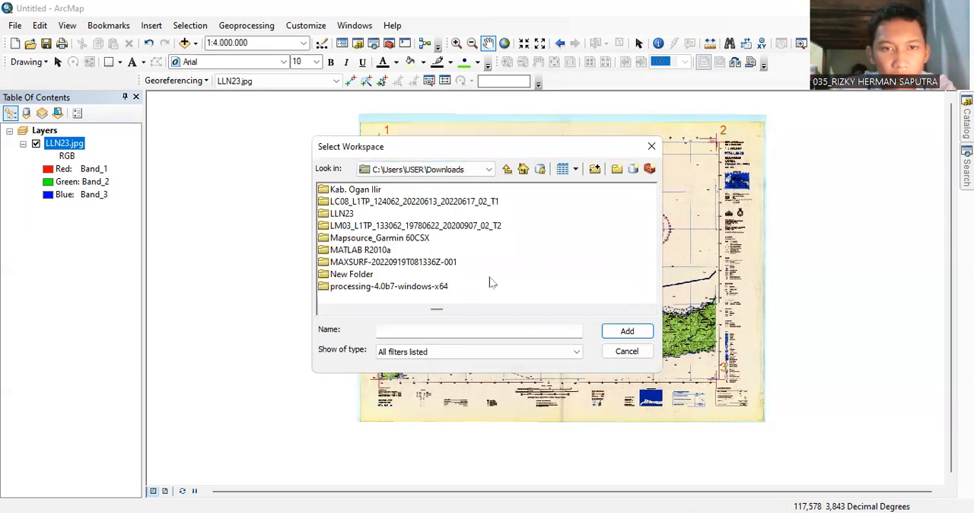
pyautogui.click(350, 275)
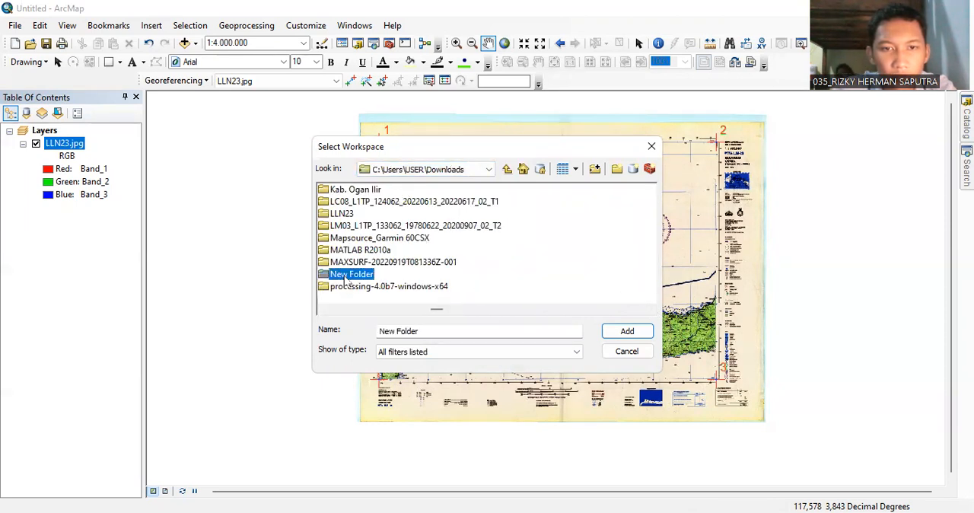
pyautogui.click(626, 331)
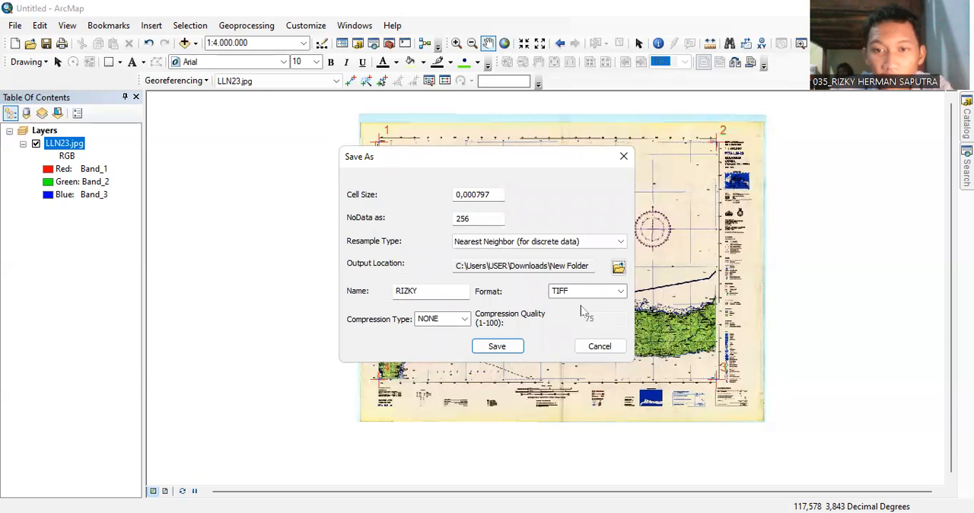
pyautogui.click(507, 345)
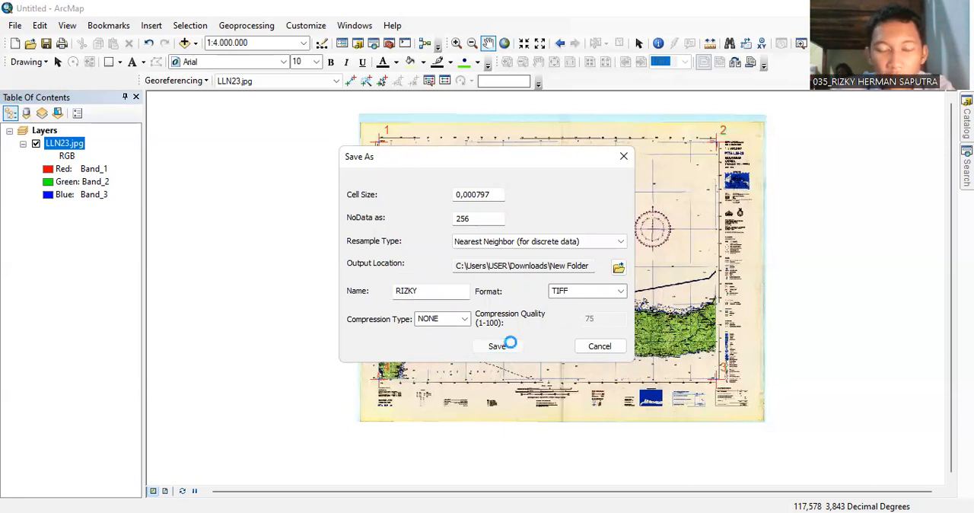